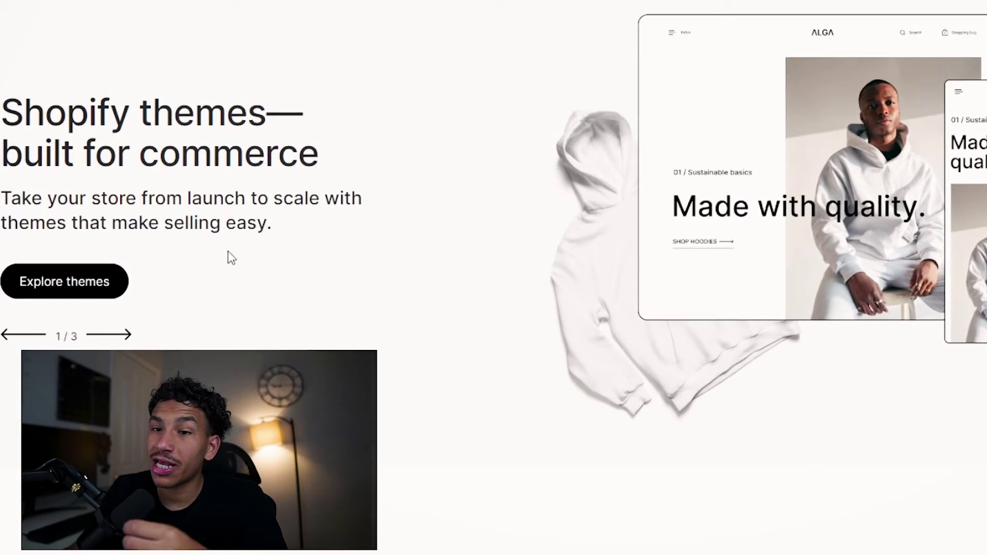
Step: Browse the full theme catalogue and open the Refresh theme's details
left_click(67, 335)
scroll(498, 319, "down", 1)
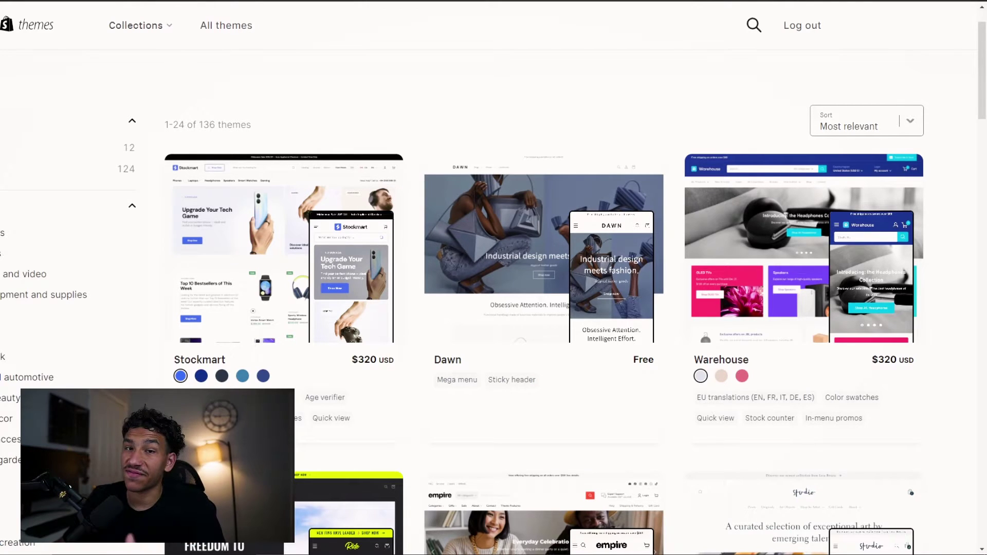
scroll(480, 261, "down", 2)
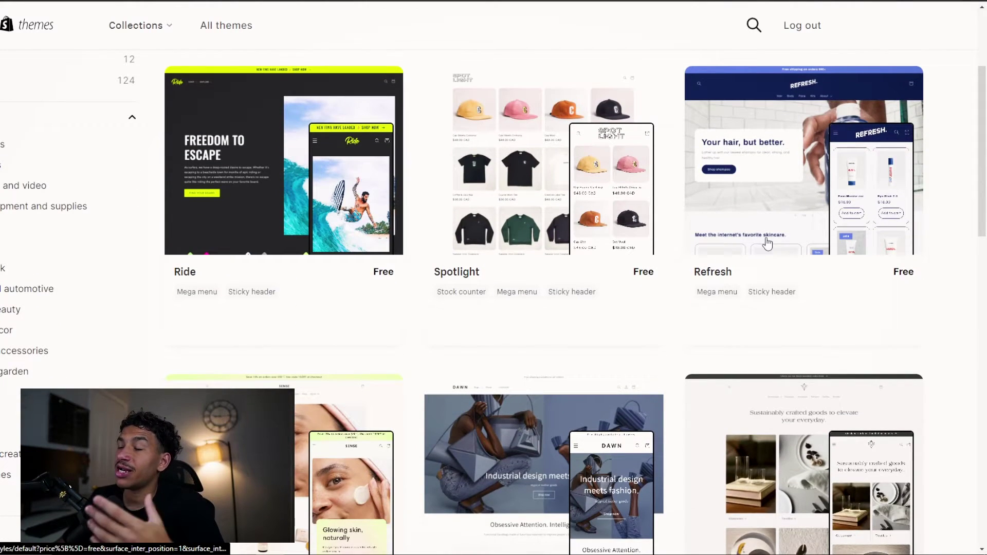
left_click(754, 247)
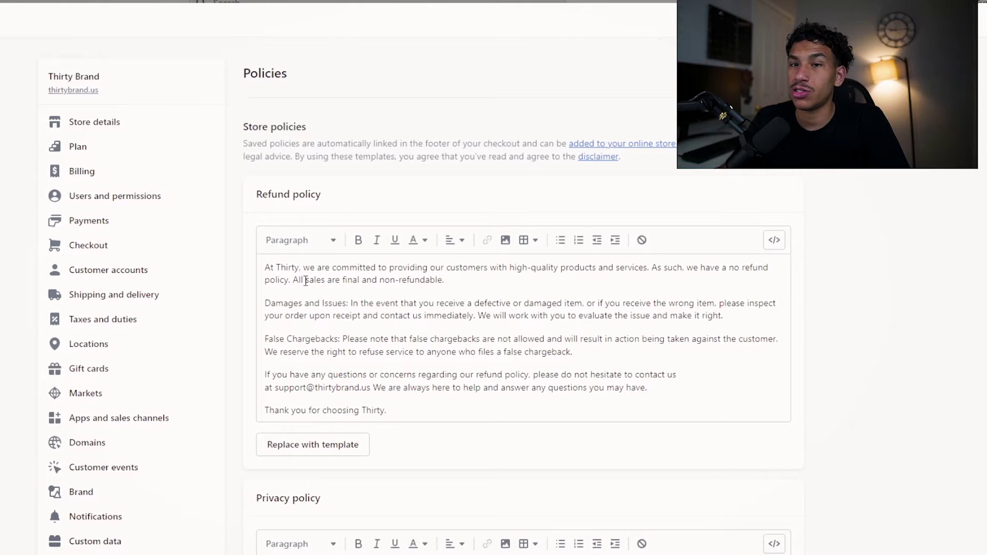
Step: Scroll through the Refund, Privacy, Terms of service and Shipping policy editors
scroll(339, 296, "down", 2)
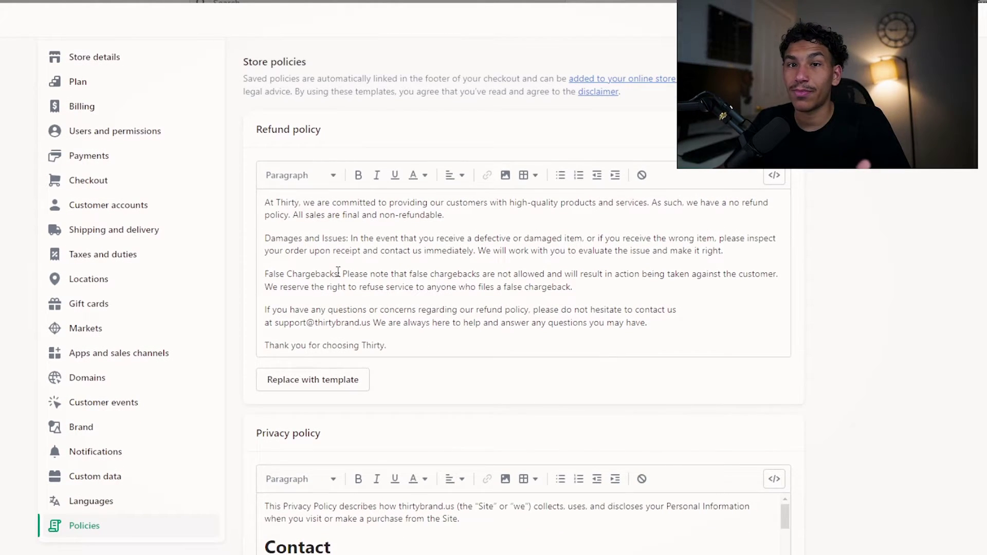
scroll(334, 264, "down", 10)
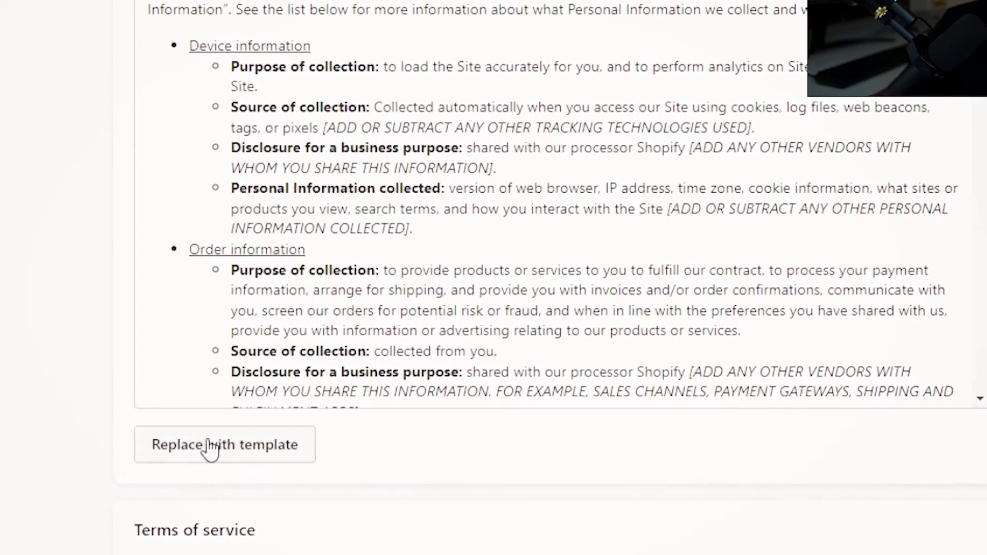
scroll(308, 346, "down", 10)
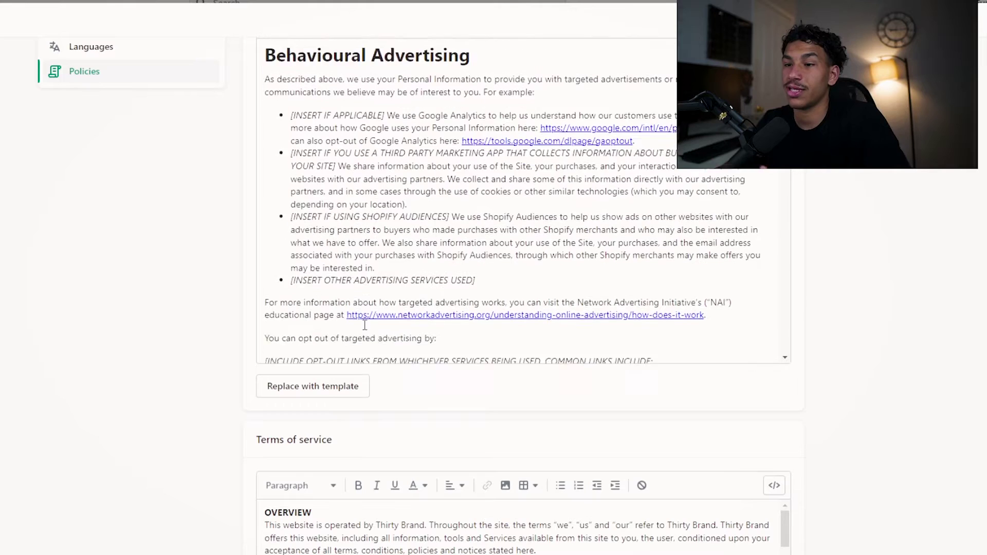
scroll(364, 325, "down", 15)
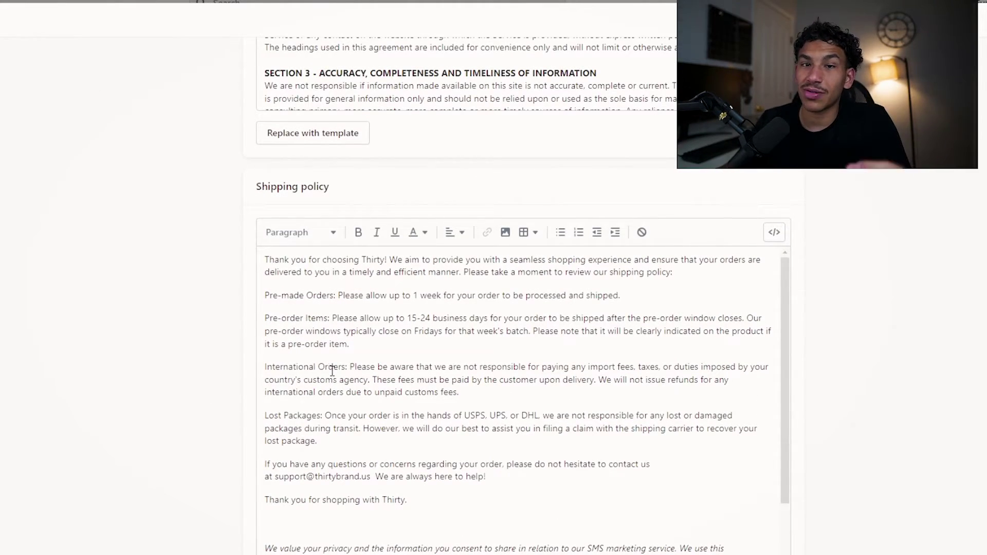
scroll(352, 315, "down", 2)
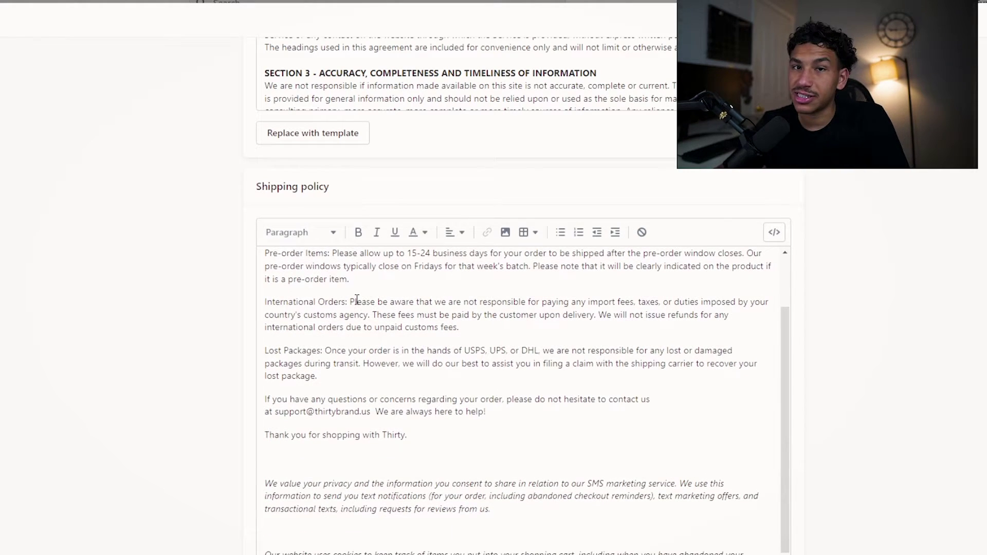
scroll(273, 326, "down", 3)
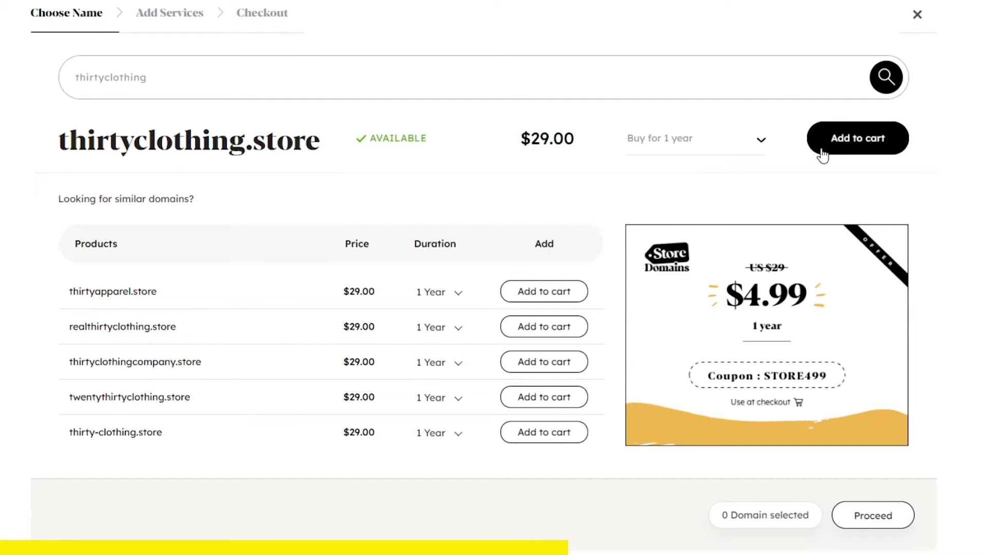
Step: Add thirtyclothing.store to the cart and apply the discount coupon code at checkout
left_click(823, 153)
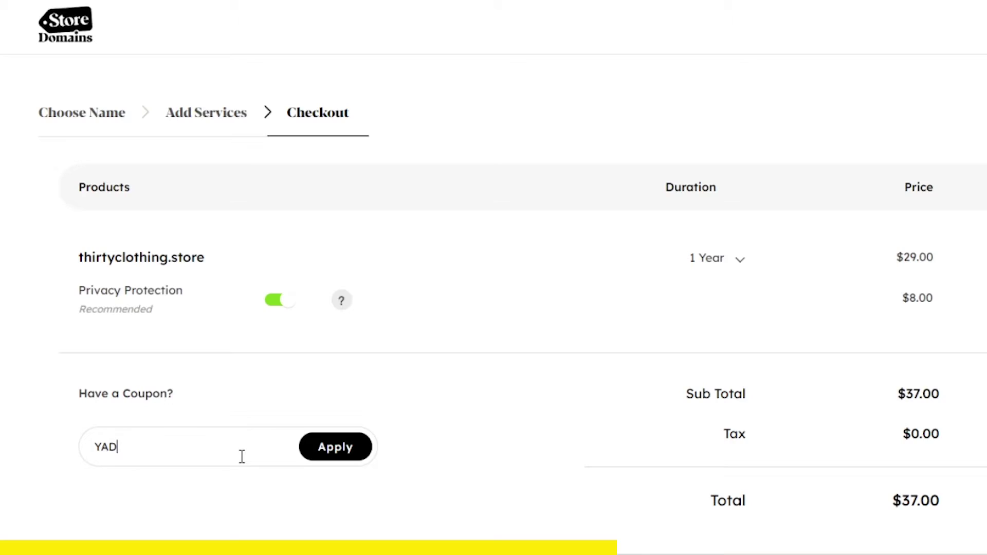
type("ST")
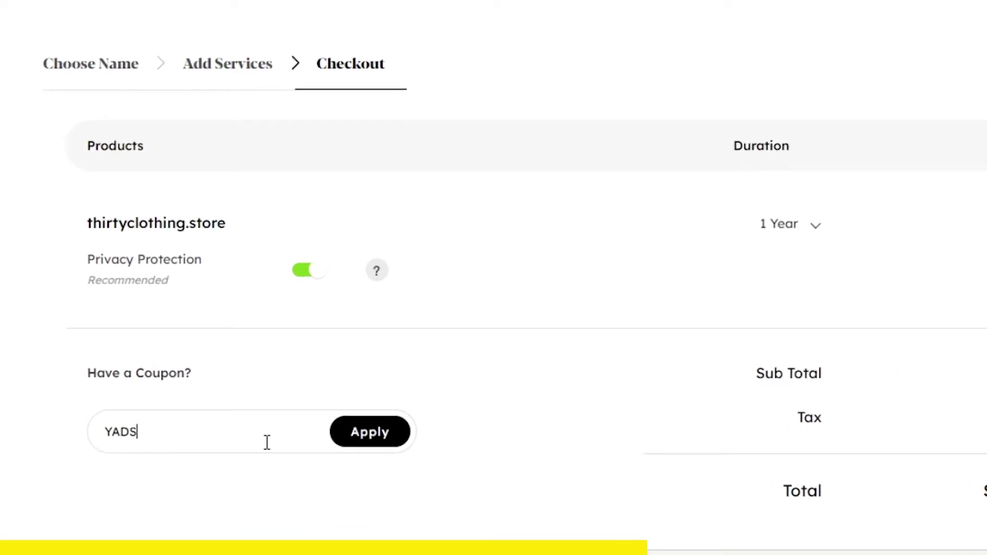
type("ERSTORE")
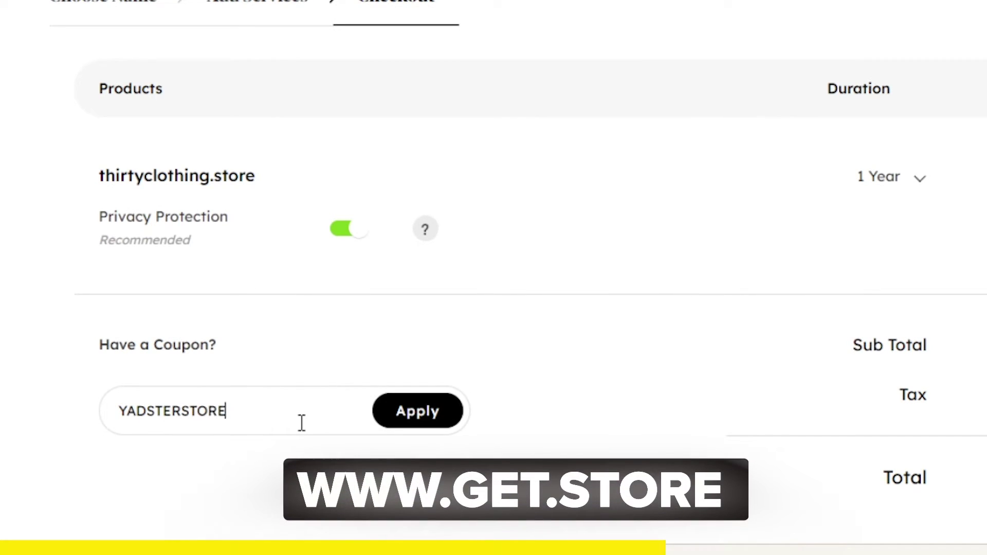
key("Return")
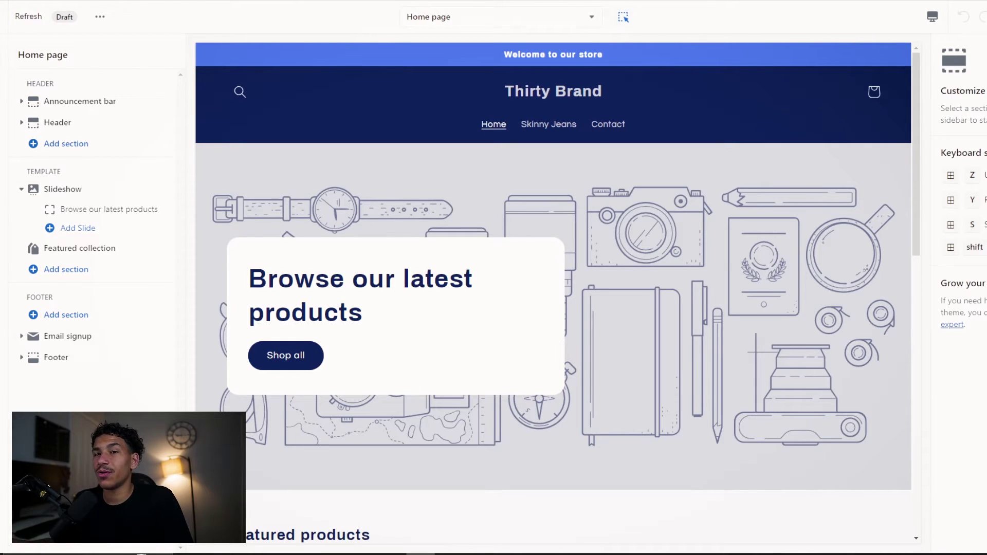
Step: Select the store header and look over its logo and colour settings
left_click(604, 96)
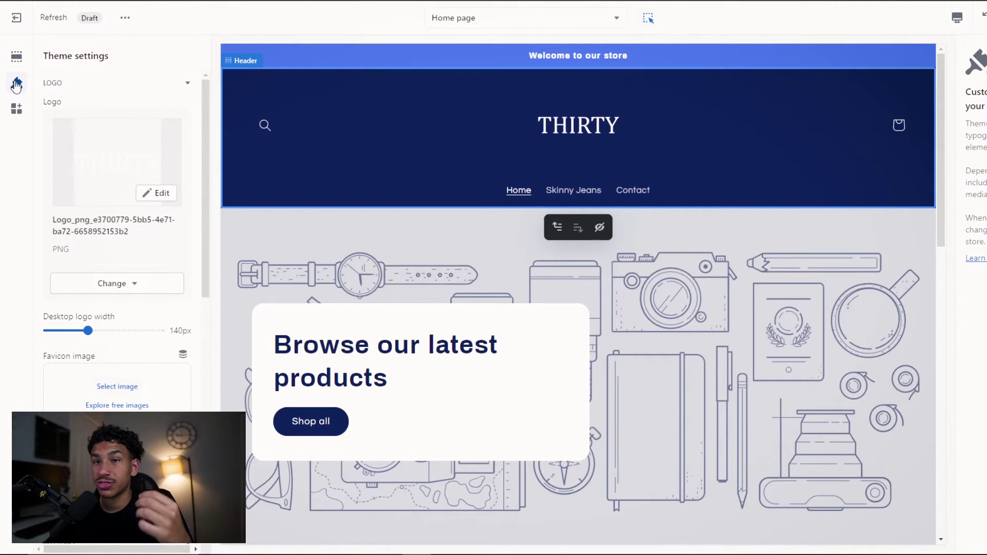
scroll(138, 192, "down", 5)
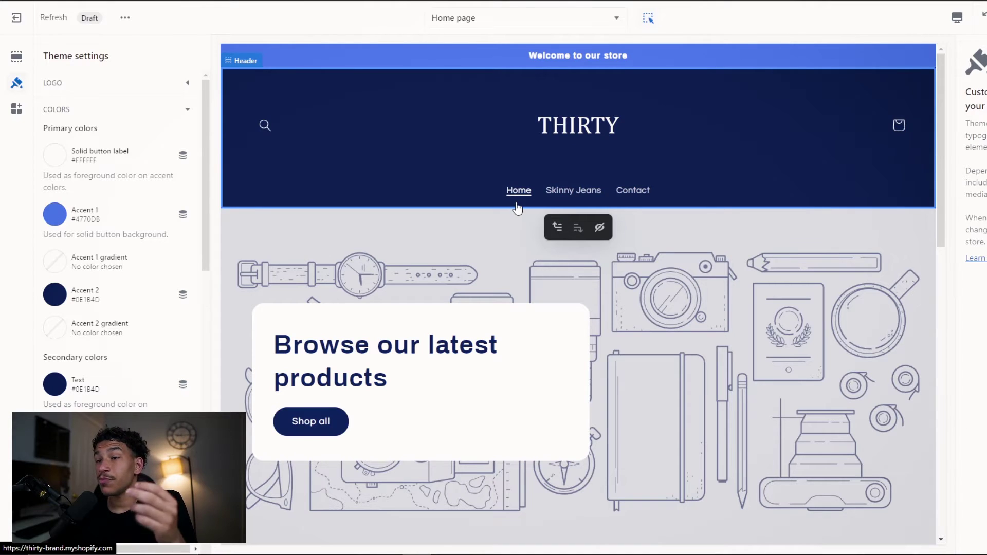
scroll(489, 222, "down", 5)
scroll(489, 223, "up", 5)
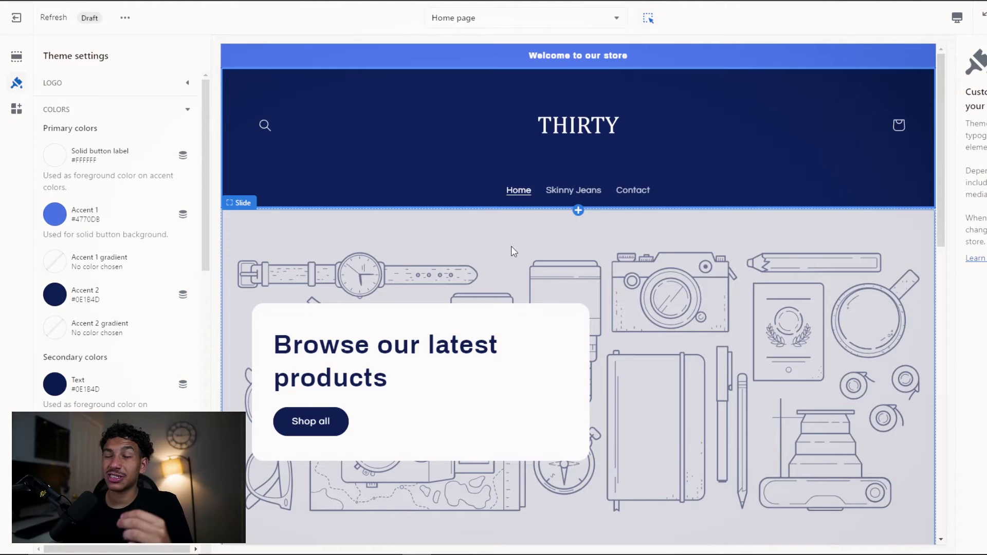
Step: Change the announcement bar text to 'FREE SHIPPING + SALE ENDS MIDNIGHT'
left_click(493, 49)
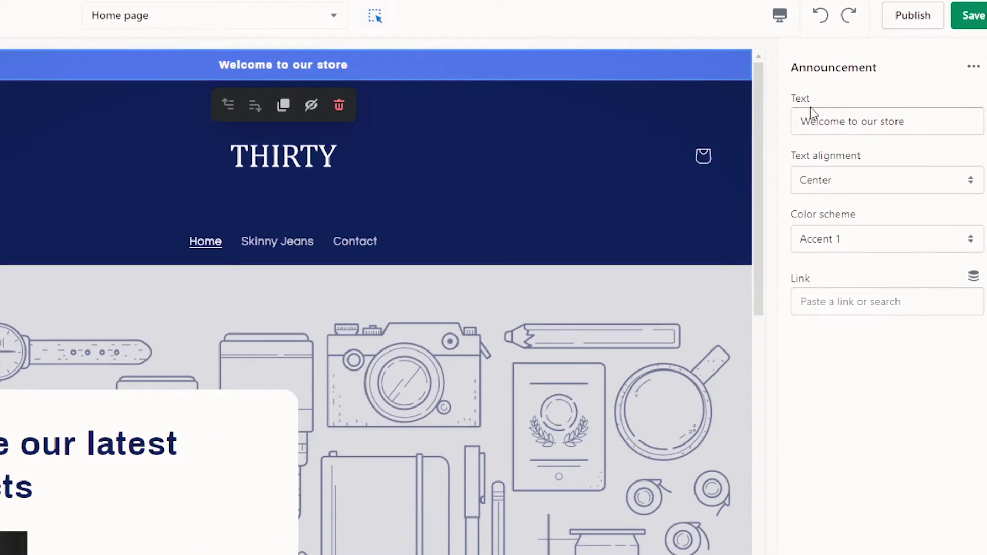
triple_click(837, 123)
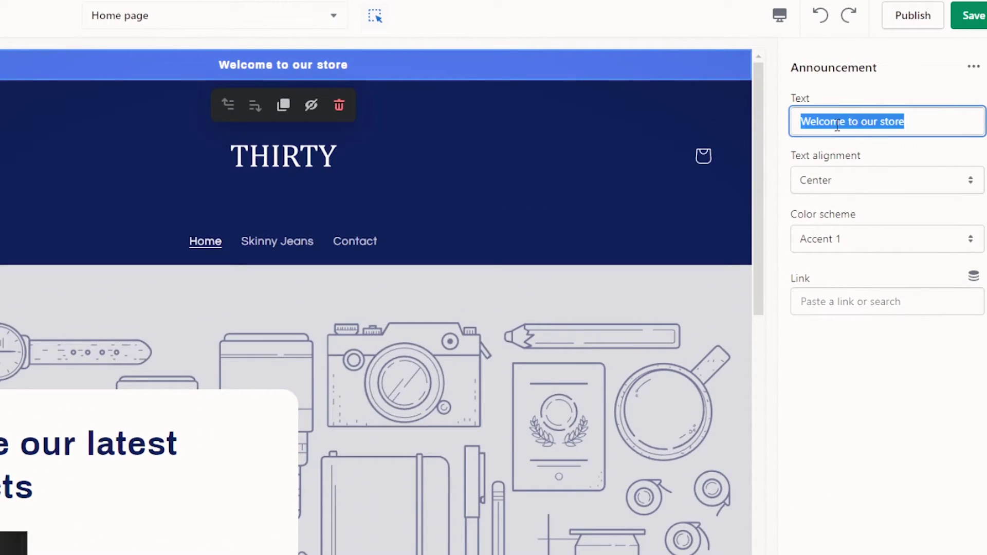
type("FREE SHIPP")
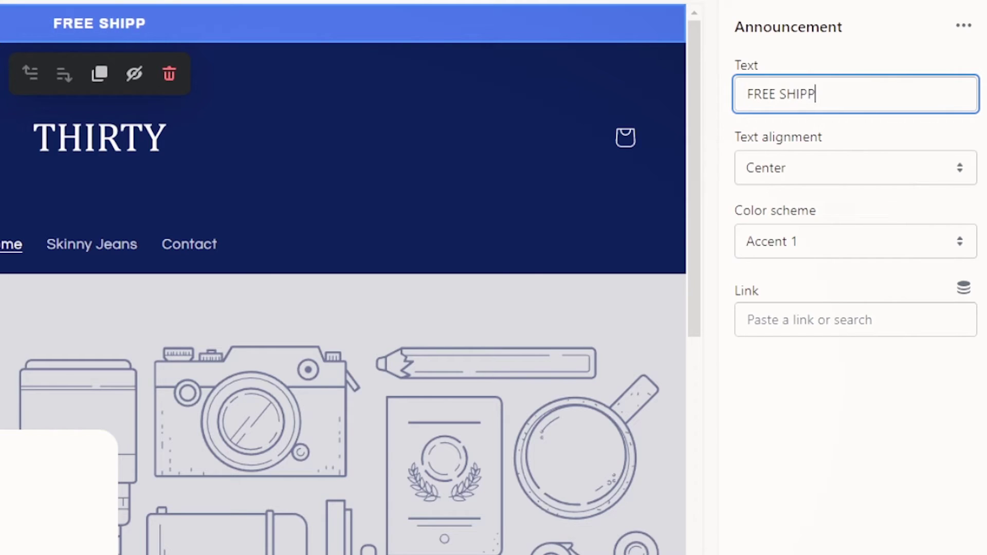
type("ING + SALE ENDS MI")
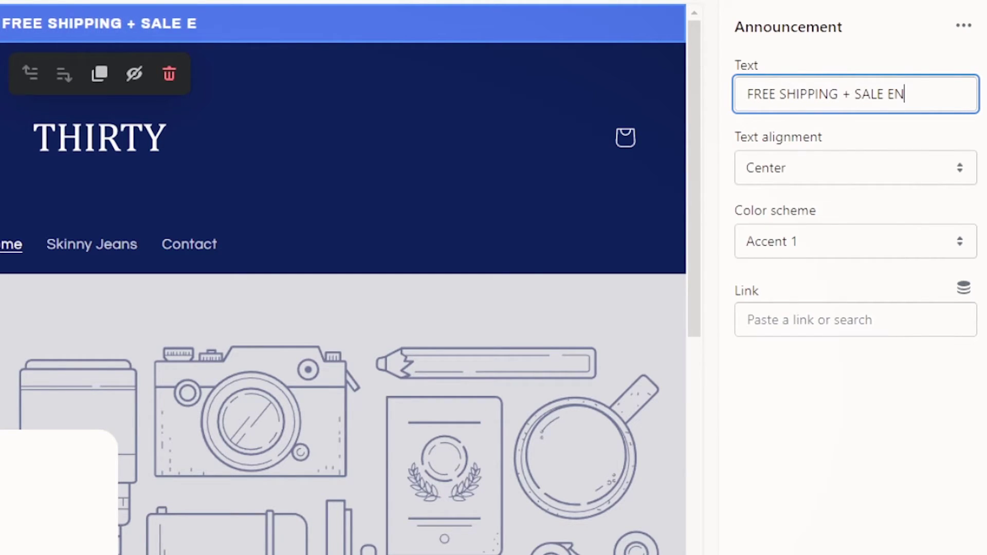
type("DNIGHT")
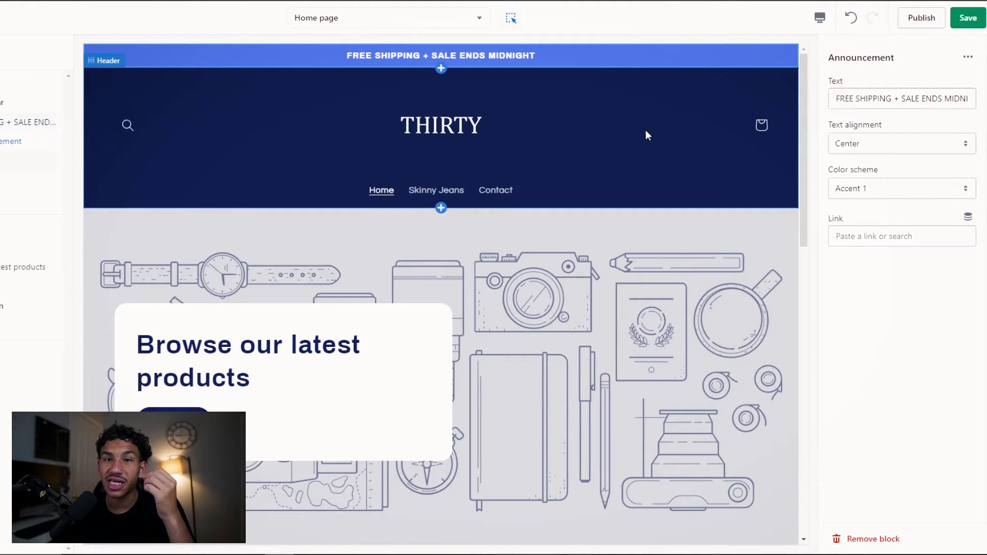
mouse_move(586, 54)
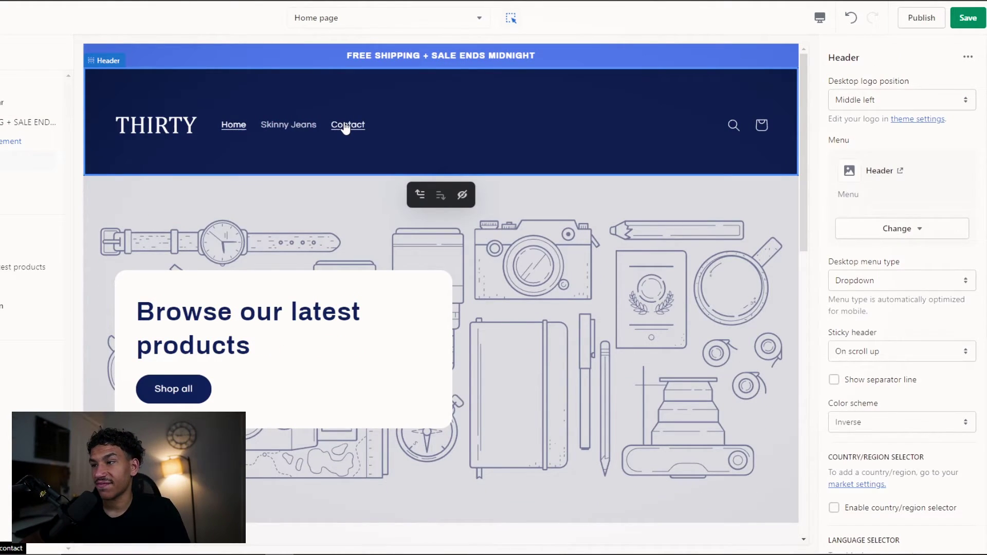
Step: Select the slideshow slide in the preview to bring up its Slide settings
left_click(524, 178)
scroll(524, 177, "down", 1)
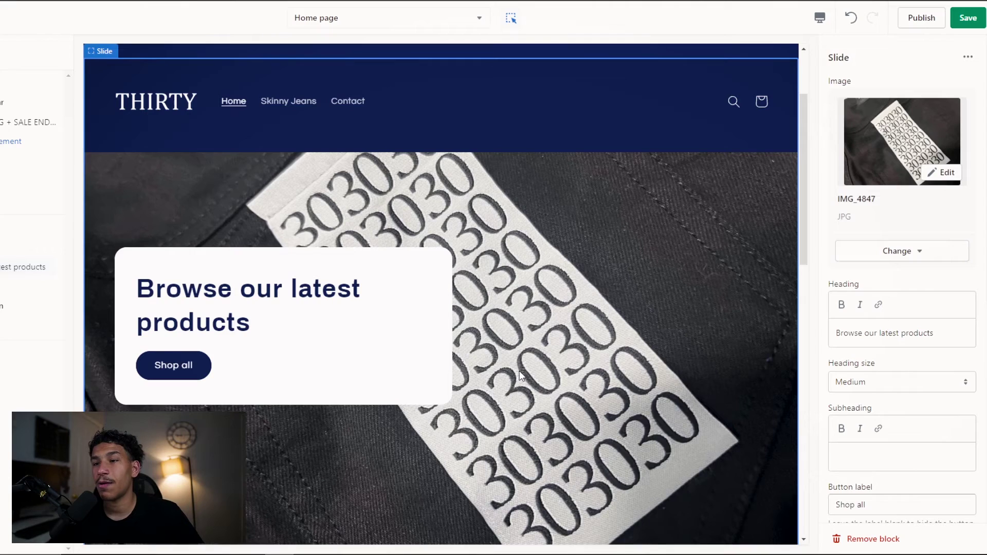
Step: Change the slide heading to 'Shop Our Latest Collection'
scroll(508, 352, "down", 1)
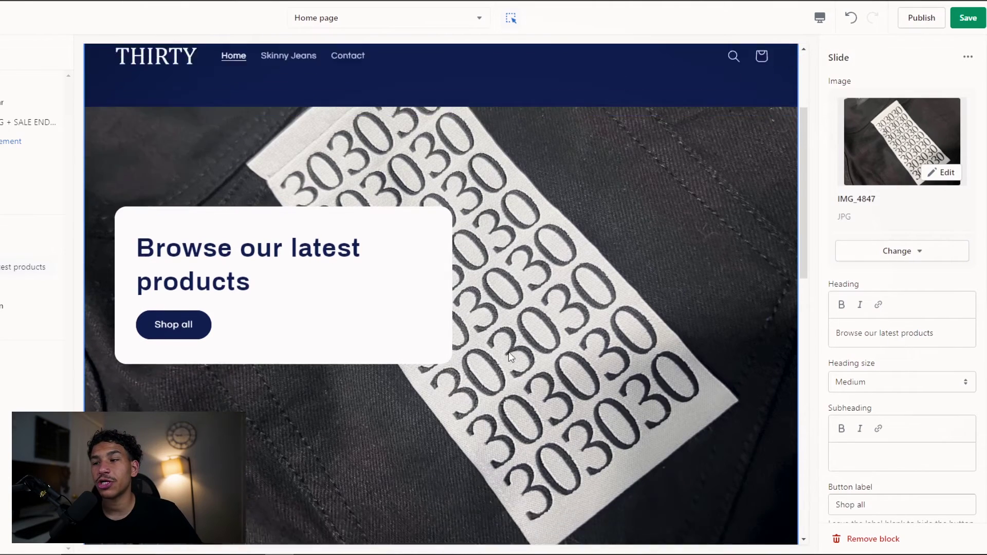
scroll(535, 339, "down", 2)
scroll(548, 338, "up", 5)
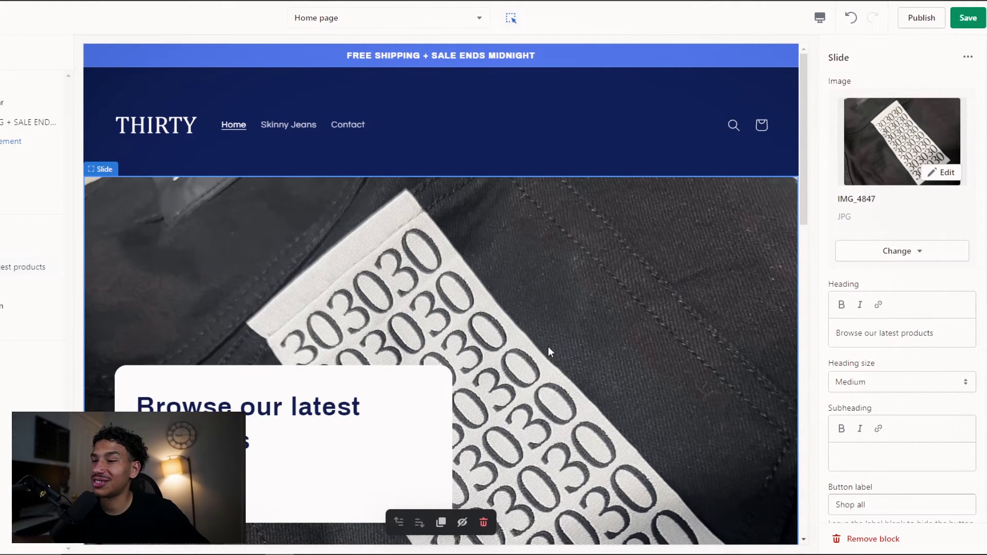
scroll(548, 346, "down", 3)
left_click(897, 332)
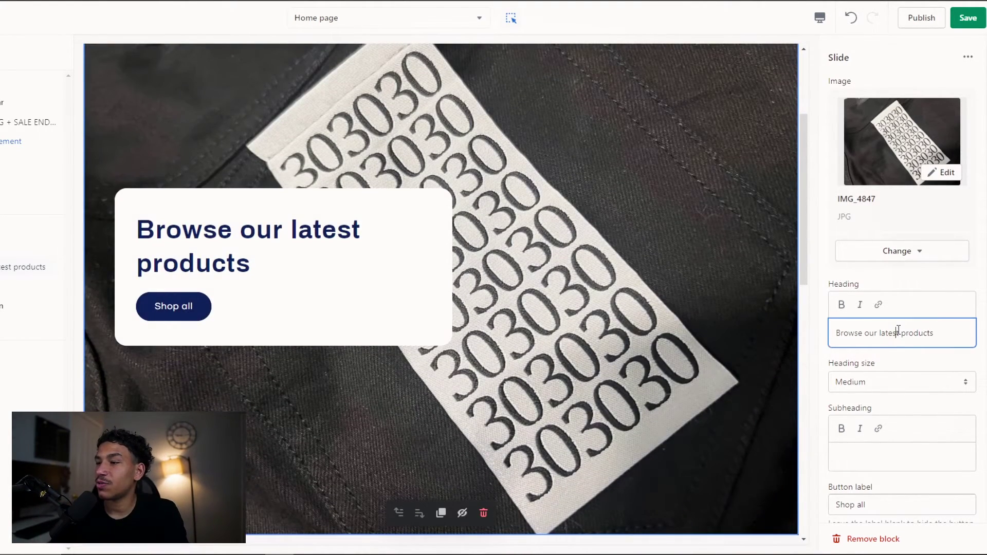
triple_click(898, 332)
type("j")
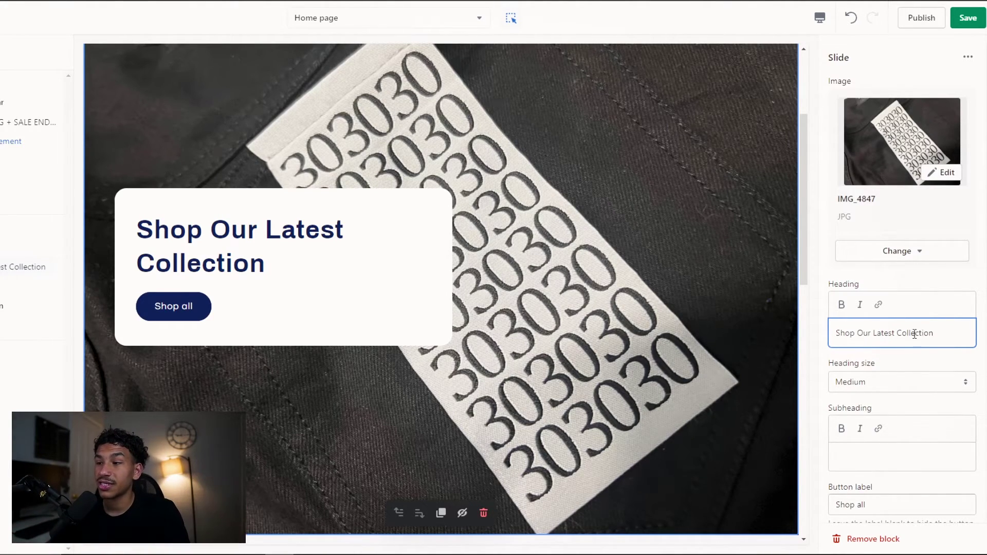
scroll(915, 334, "down", 2)
left_click(157, 287)
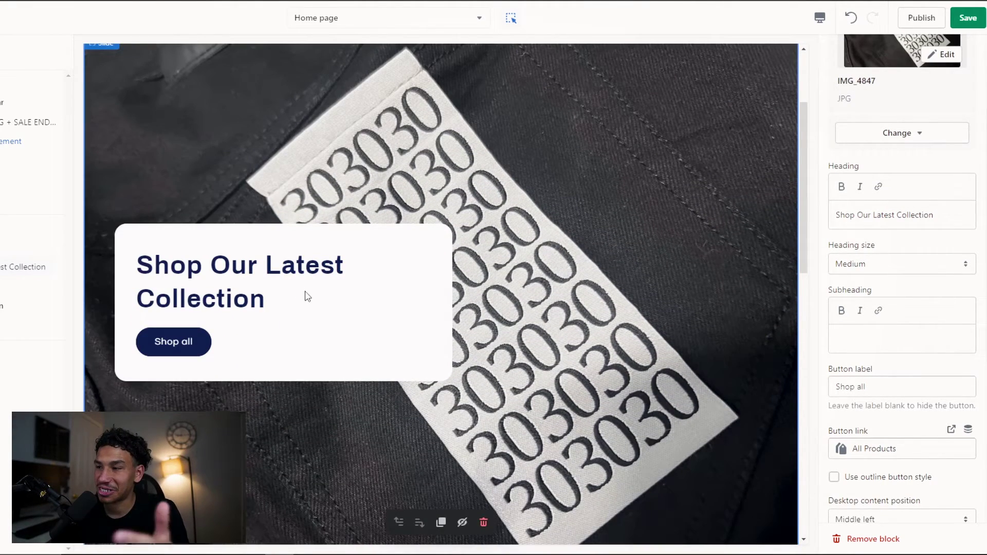
Step: Change the slide's button label to 'Shop Now'
scroll(889, 332, "down", 1)
double_click(890, 332)
type("Sh")
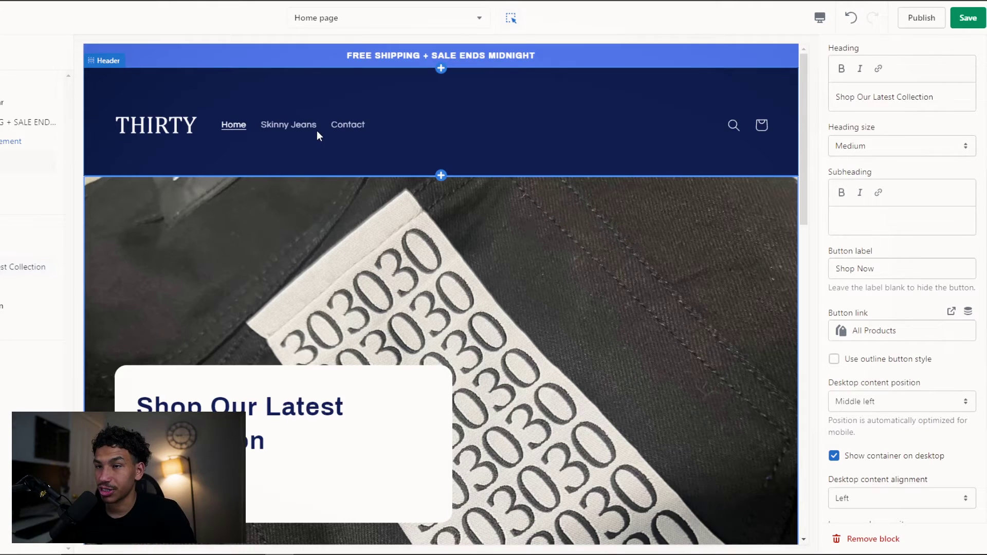
Step: Replace the Featured collection heading 'Featured products' with a new title beginning 'New A'
scroll(303, 206, "down", 8)
left_click(291, 254)
scroll(292, 263, "up", 3)
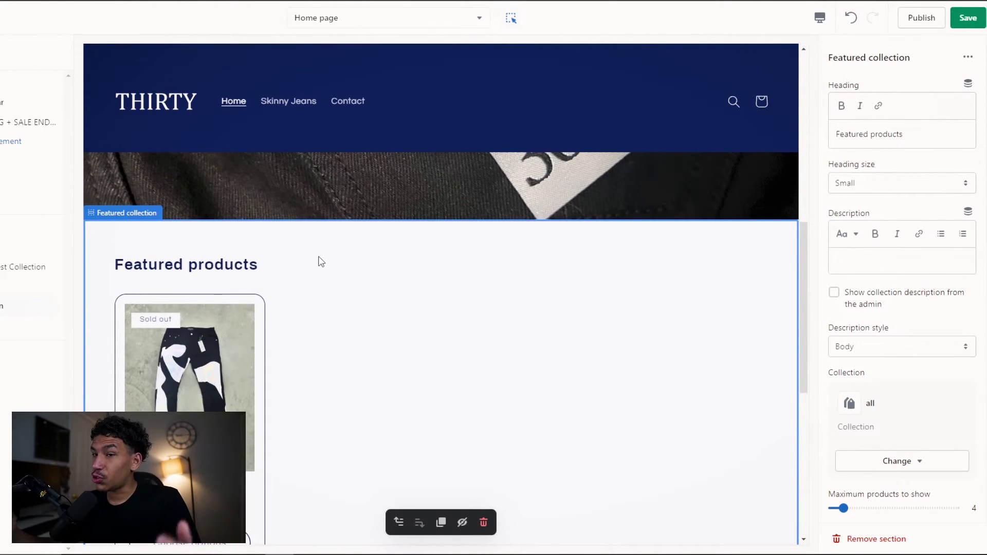
scroll(315, 288, "up", 2)
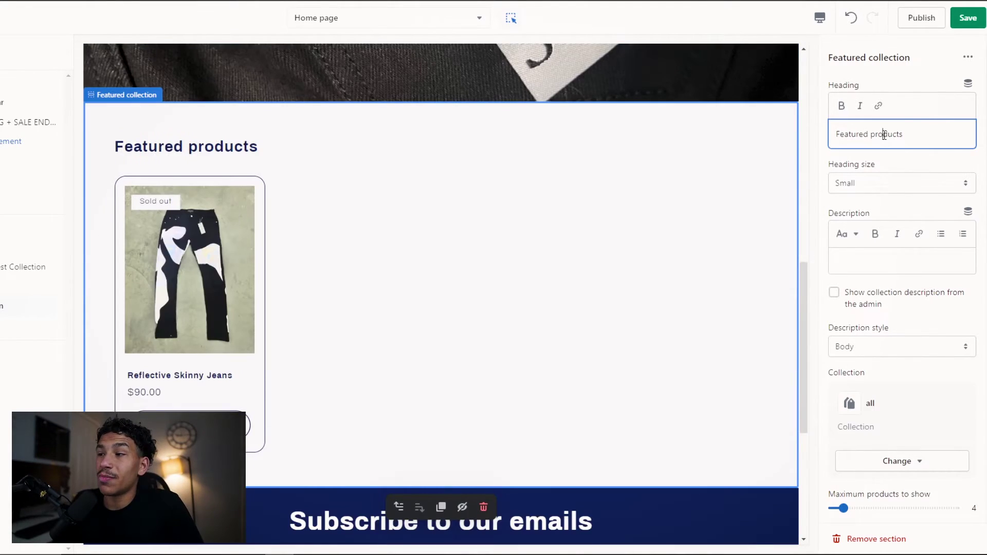
triple_click(884, 135)
type("New ")
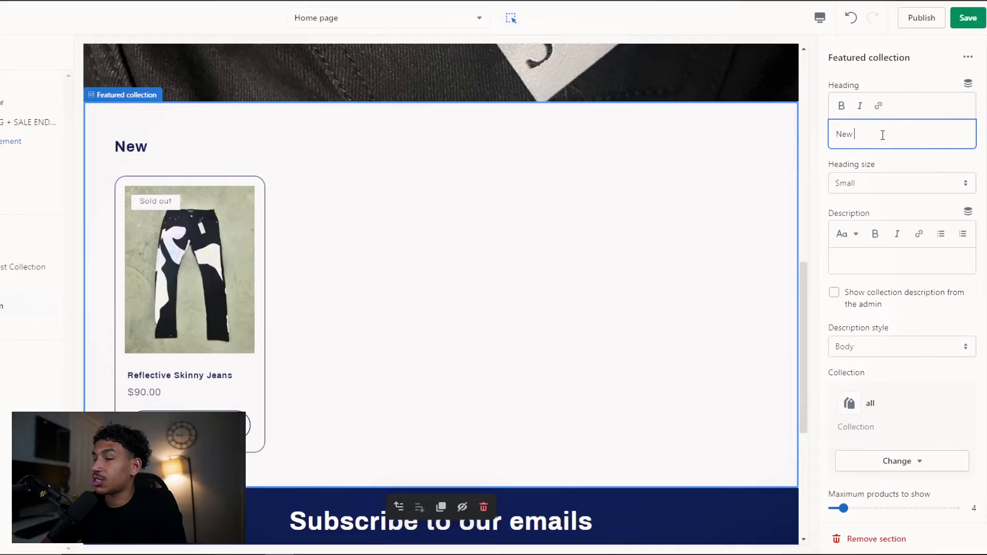
type("A")
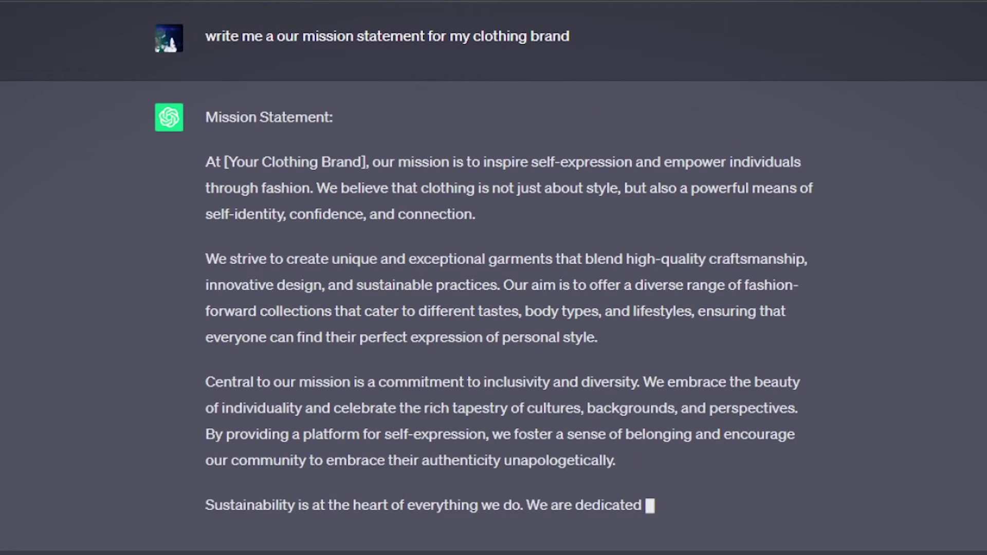
Step: Select the 'We strive to create…' paragraph of ChatGPT's mission statement for copying
left_click_drag(206, 258, 607, 339)
key("ctrl+c")
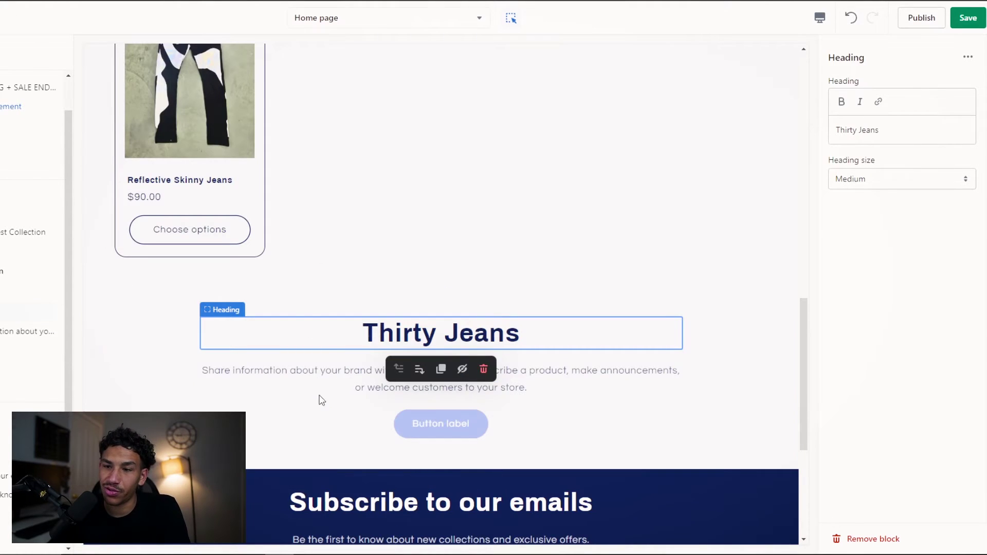
Step: Paste the copied mission paragraph into the rich text section's description
left_click(322, 400)
triple_click(962, 173)
key("ctrl+v")
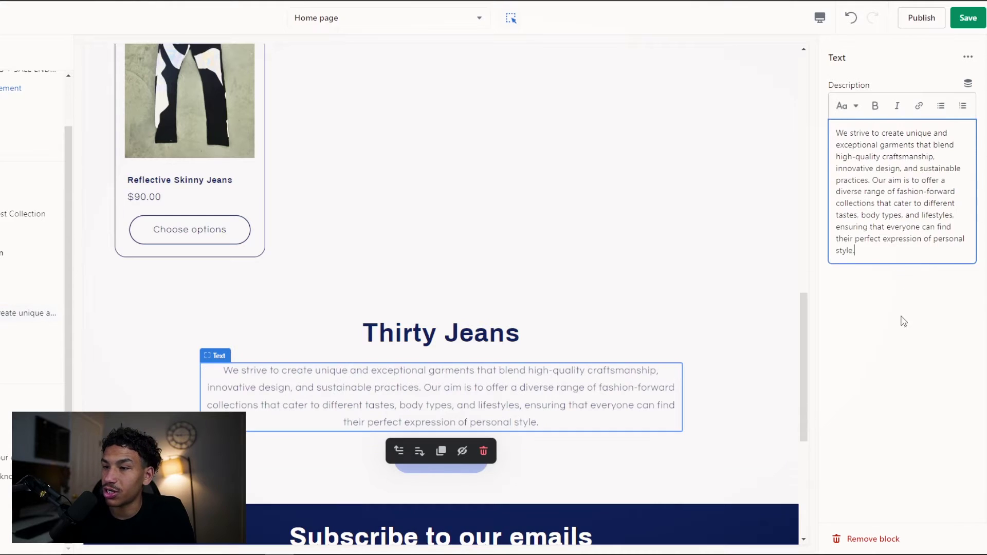
left_click(903, 320)
Step: Link the rich text section's first button to the Reflective Skinny Jeans product
scroll(578, 359, "down", 3)
left_click(573, 349)
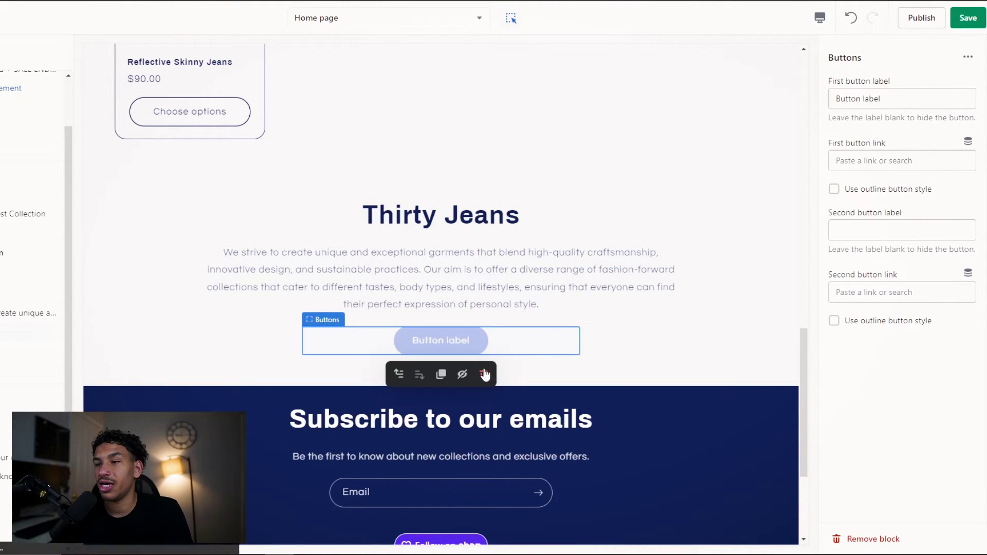
left_click(904, 160)
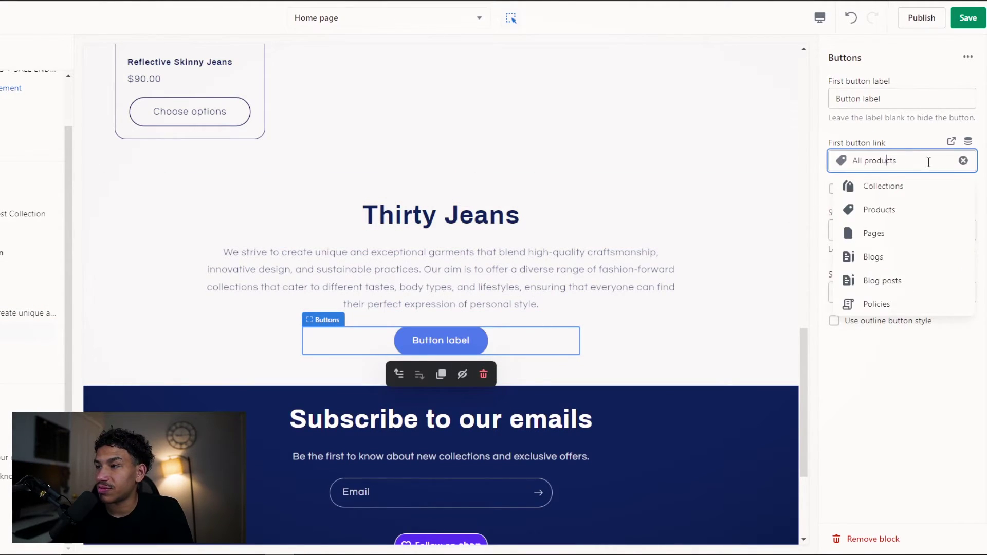
left_click(900, 206)
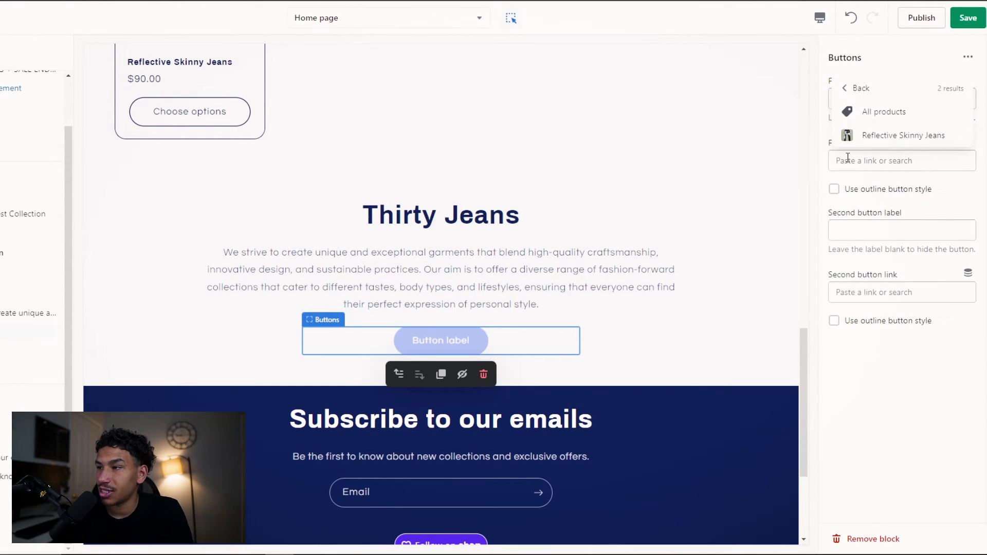
left_click(886, 135)
left_click(629, 323)
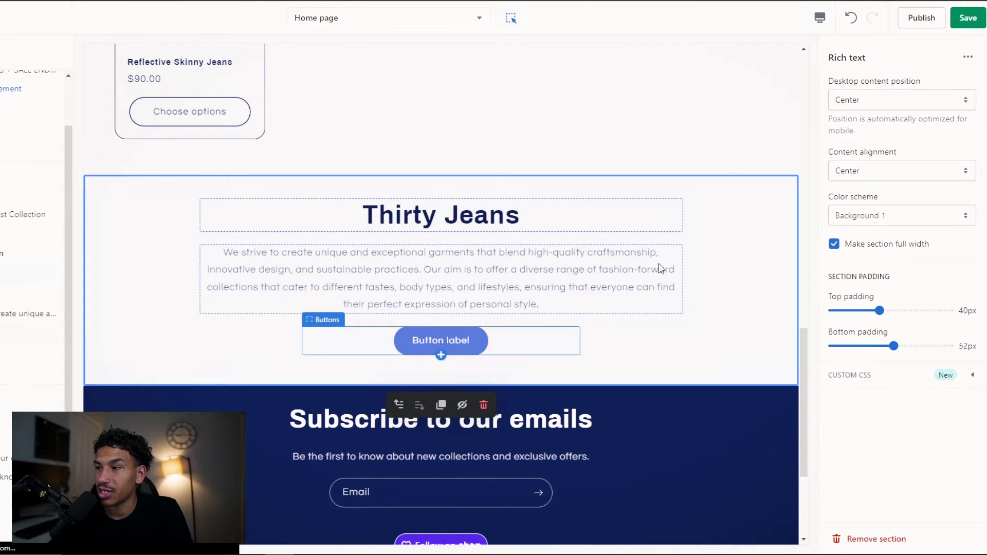
Step: Label the button 'Shop Now' and save the homepage changes
left_click(508, 341)
triple_click(906, 103)
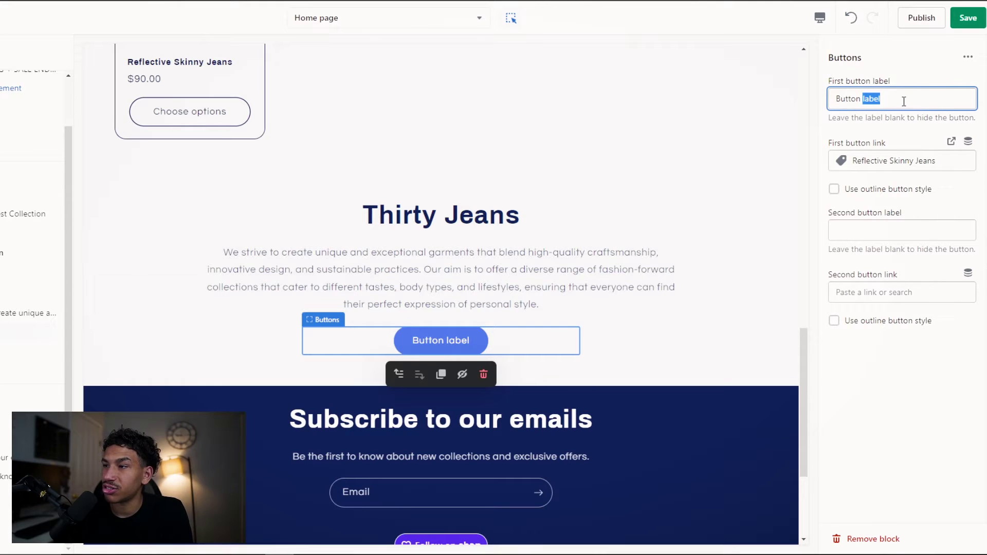
type("Shop N")
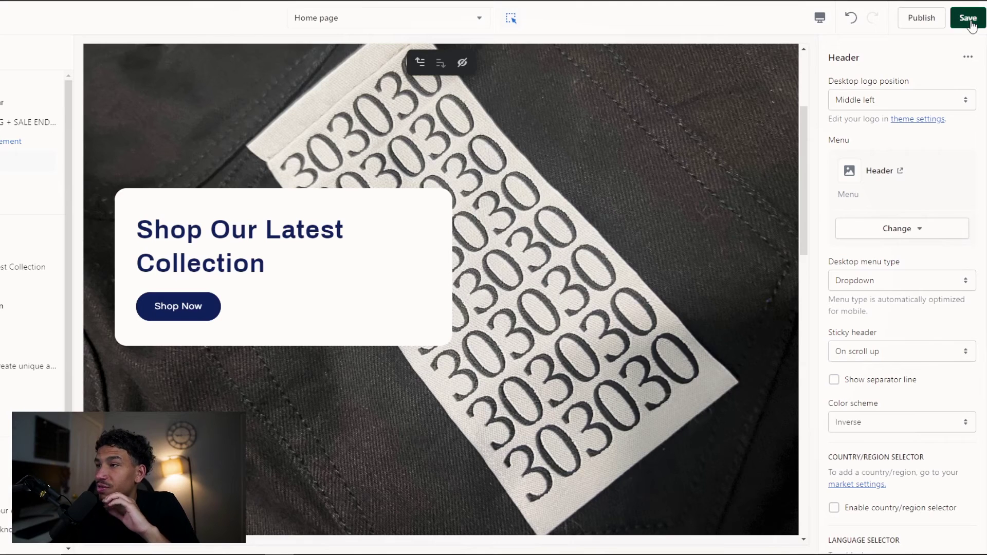
left_click(968, 17)
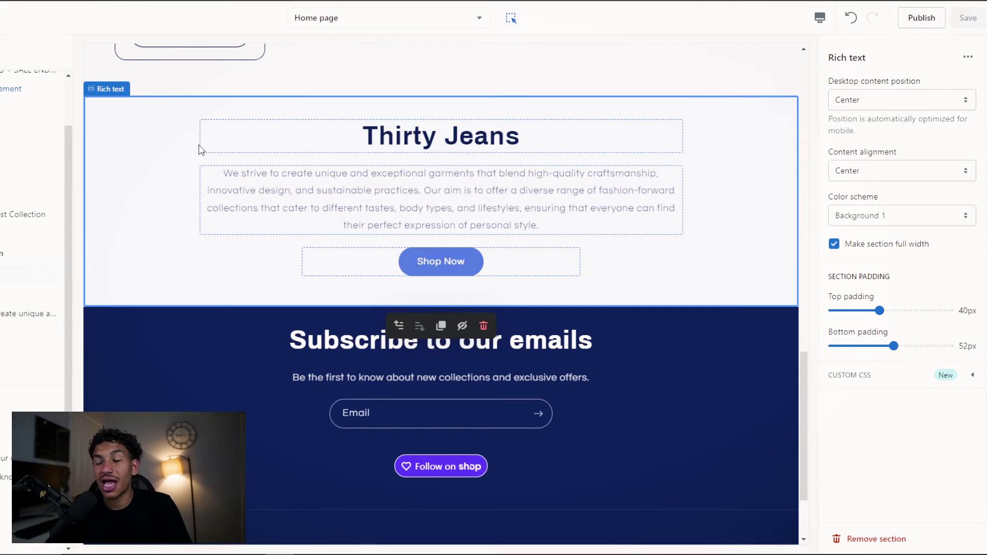
Step: Select the New Arrivals featured collection and the Thirty Jeans rich text section to review them
scroll(200, 149, "up", 8)
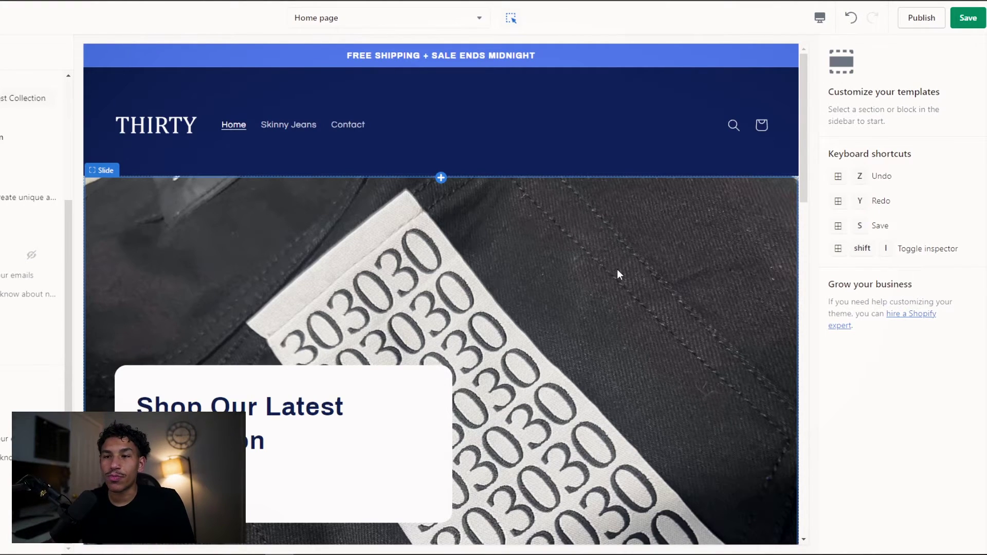
scroll(618, 271, "down", 12)
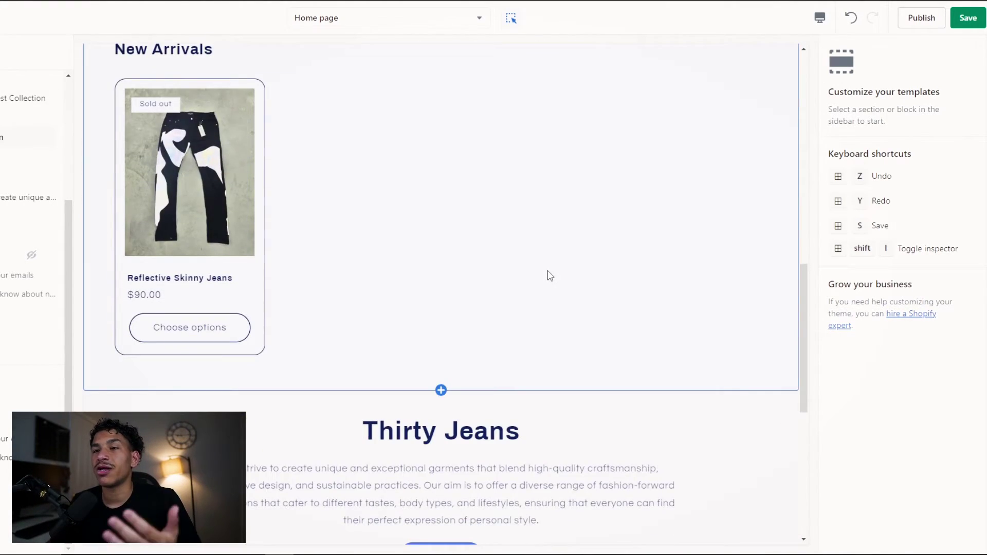
left_click(550, 276)
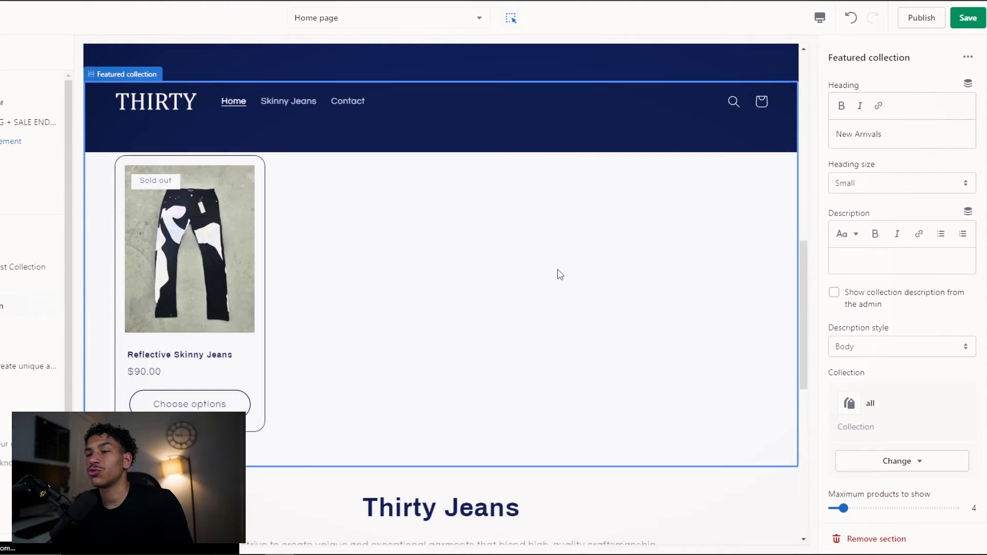
scroll(313, 221, "down", 3)
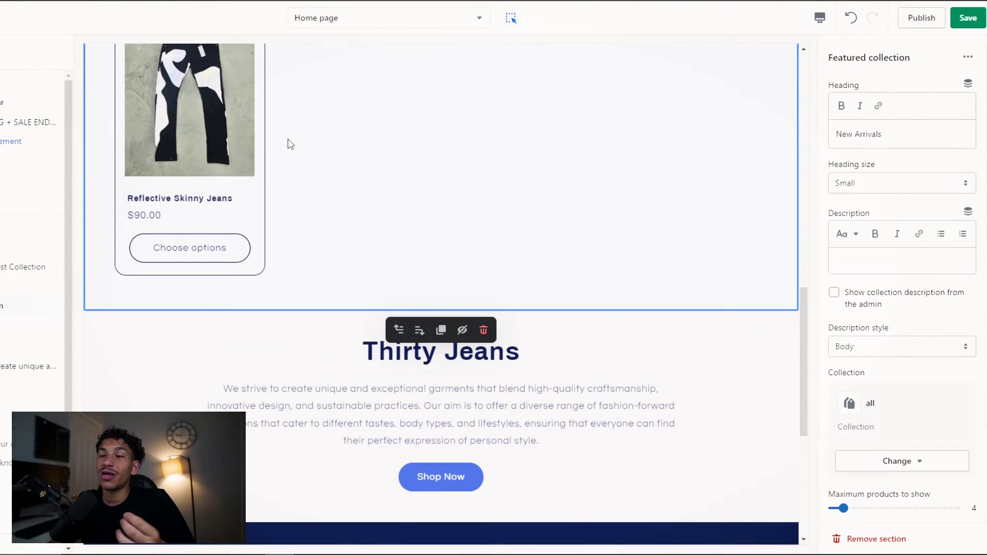
scroll(342, 220, "down", 2)
left_click(337, 224)
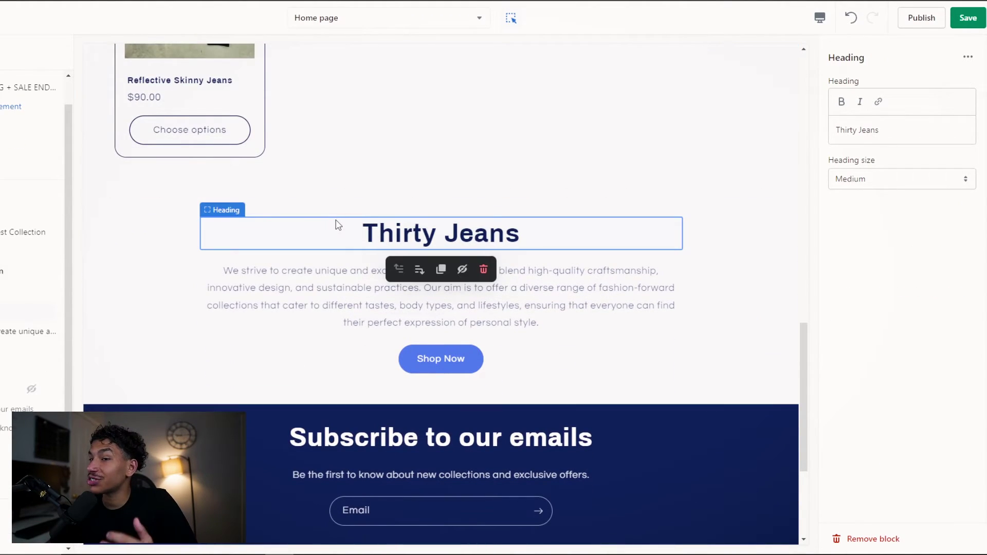
left_click(203, 203)
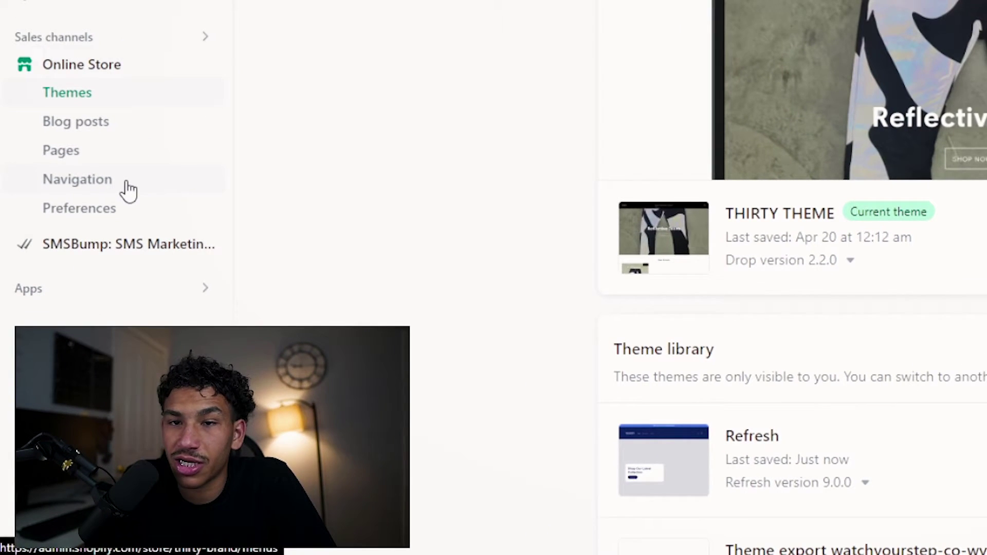
Step: Review the Header menu's Skinny Jeans, Home and Contact item settings without changing them
left_click(126, 189)
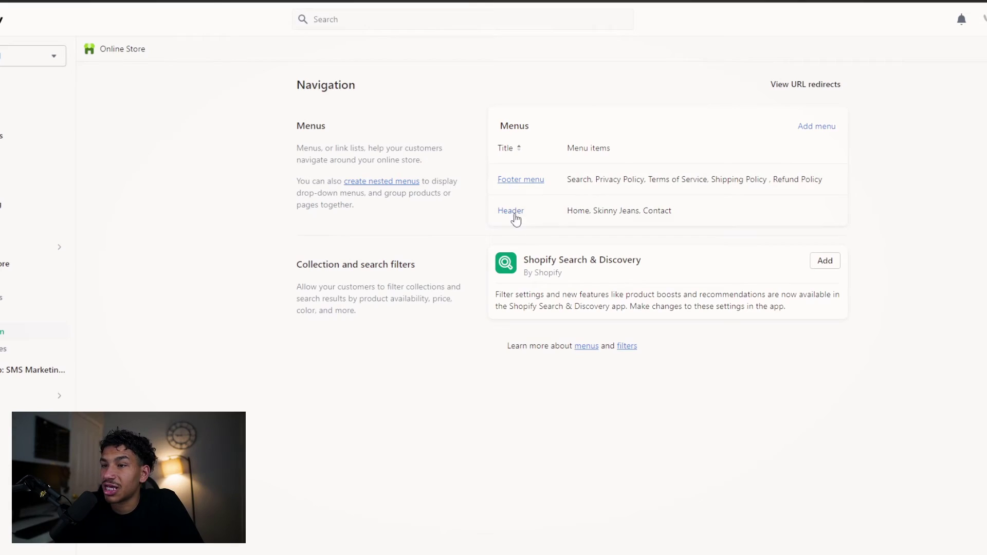
left_click(511, 212)
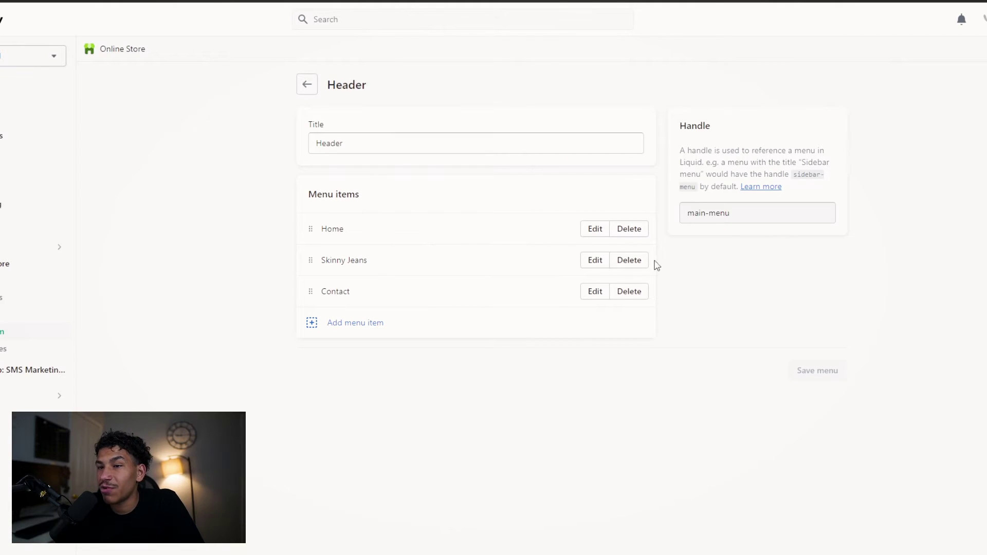
left_click(595, 260)
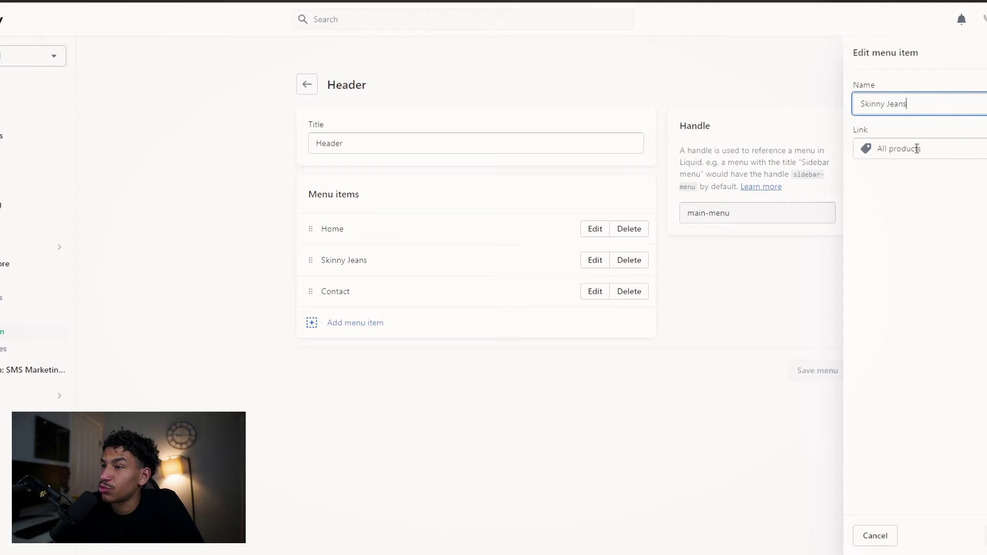
left_click(982, 154)
left_click(919, 126)
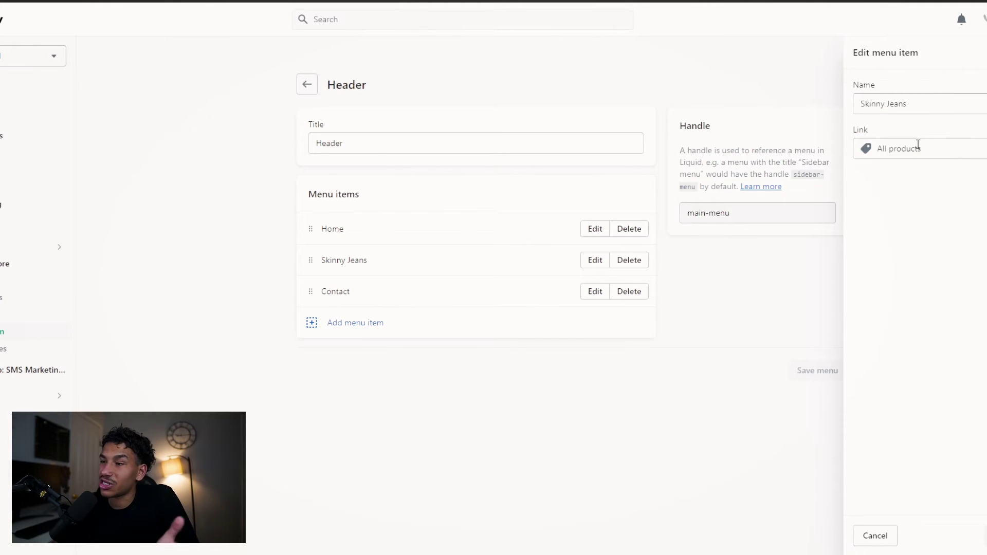
left_click(595, 229)
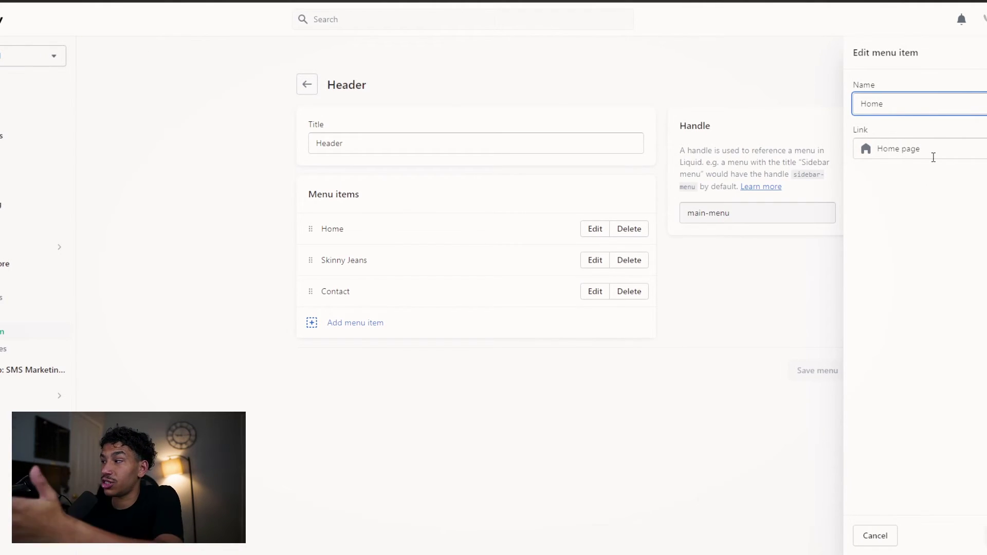
left_click(593, 291)
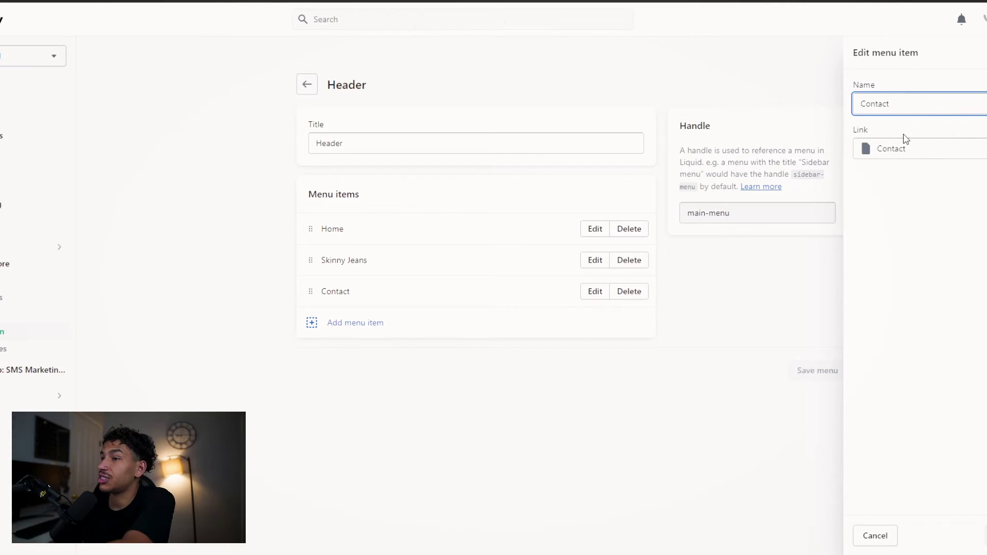
left_click(380, 311)
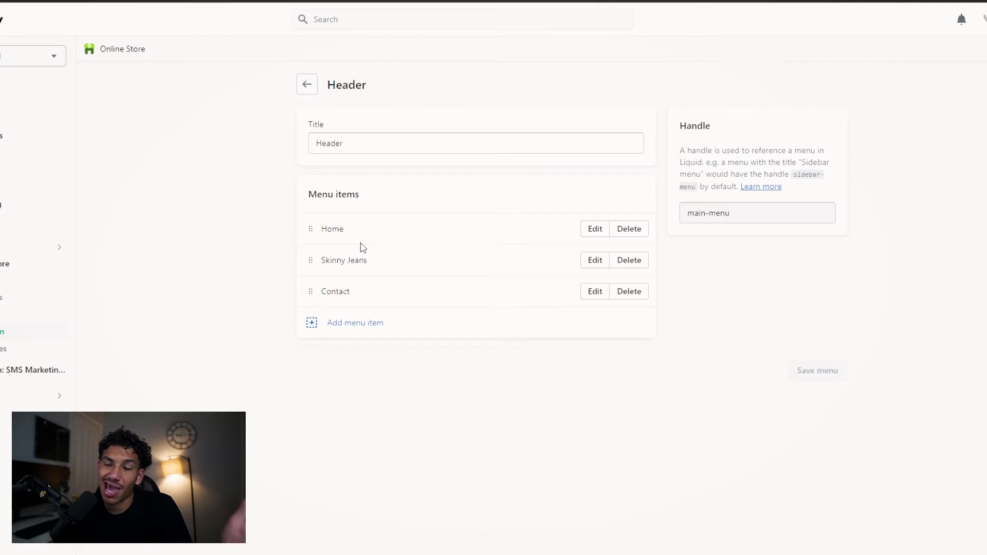
Step: Rename the Header menu's Skinny Jeans item to 'Shop All'
left_click(595, 260)
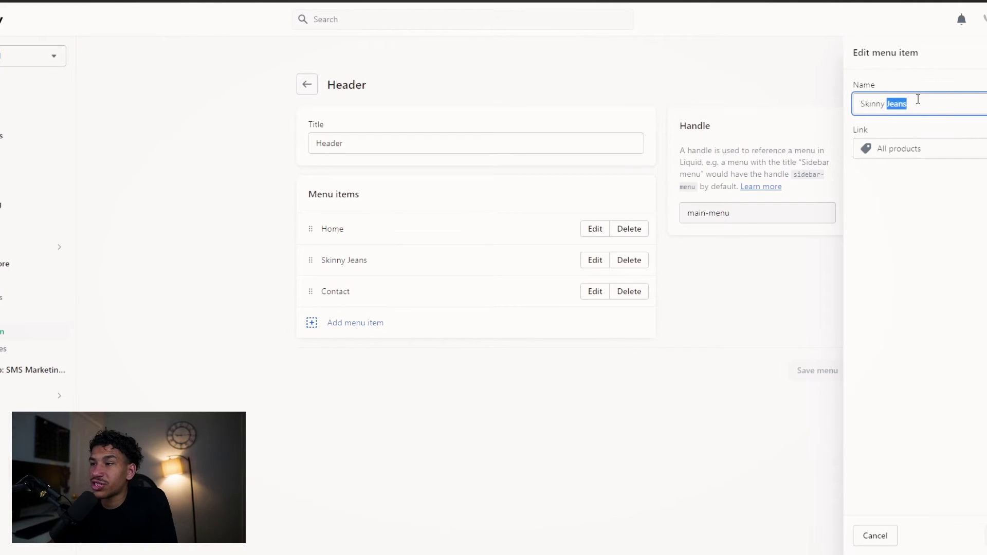
key("ctrl+a")
type("Shop A")
type("l")
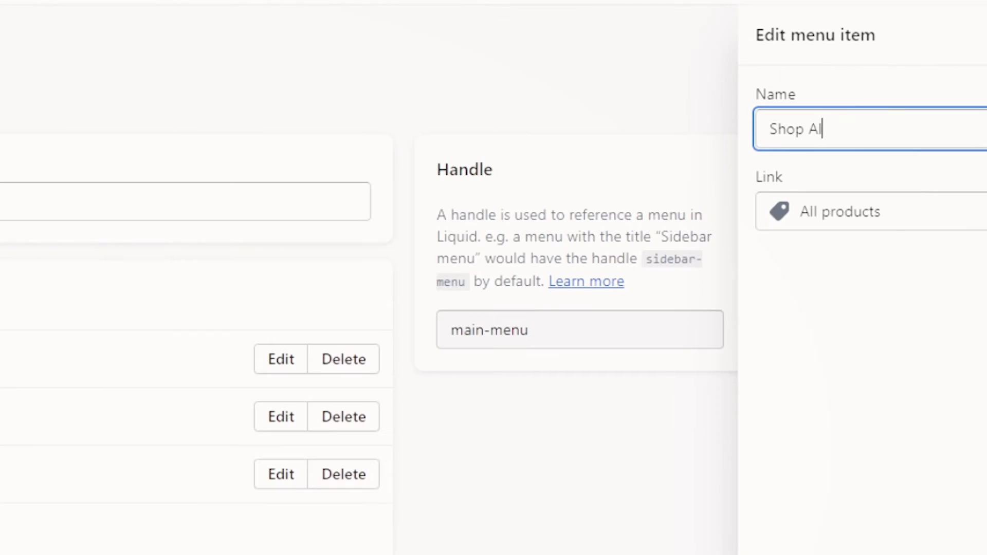
key("Return")
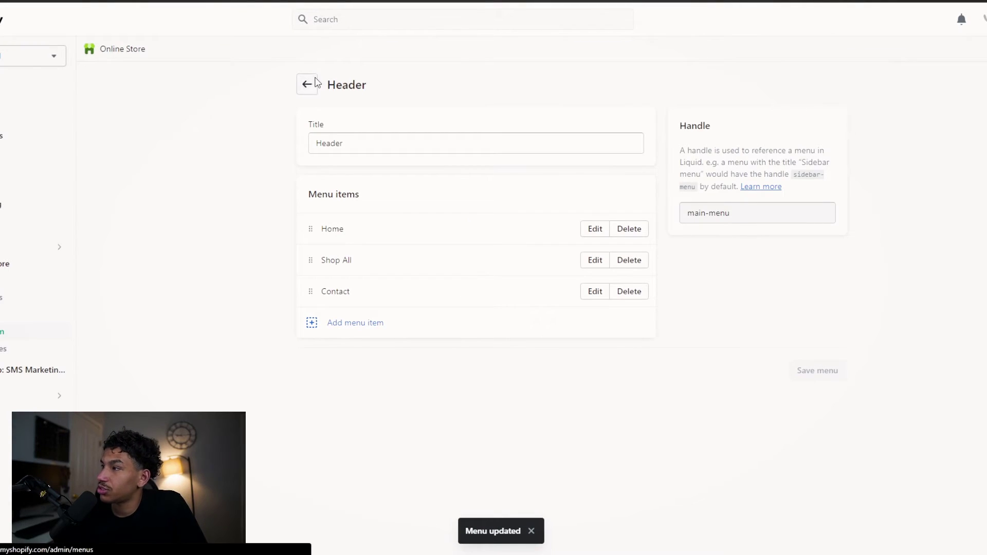
Step: Open the Footer menu's Privacy Policy item, cancel the edit, and return to Navigation
left_click(307, 84)
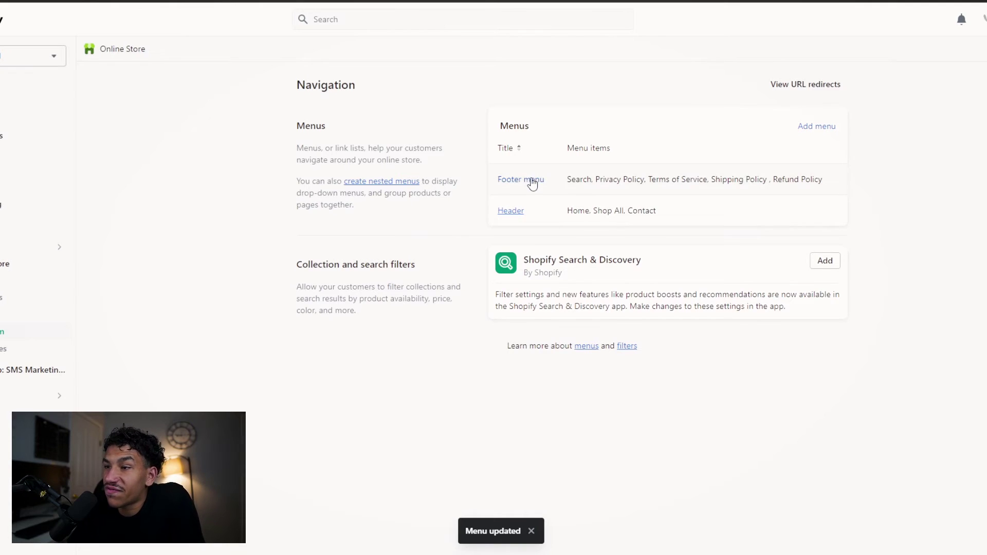
left_click(532, 183)
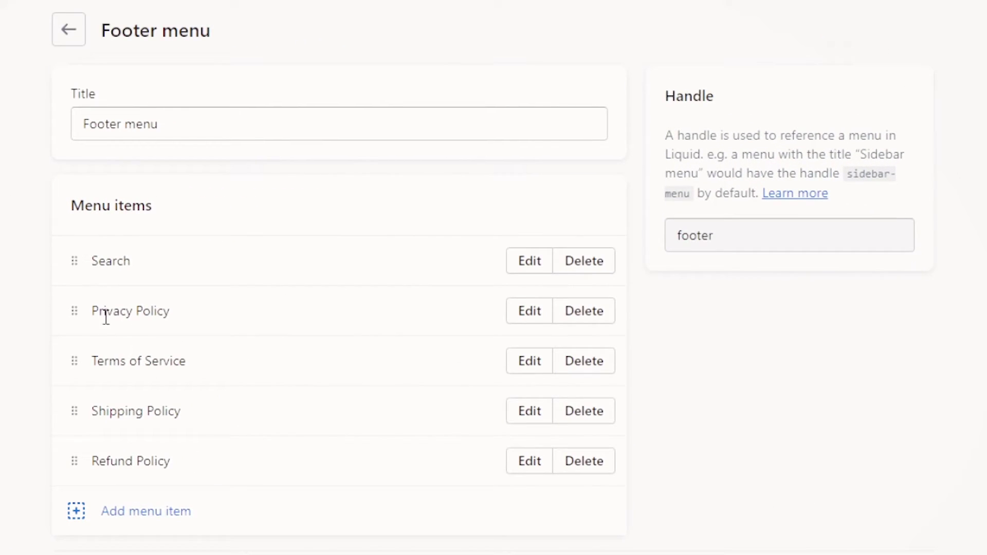
left_click(537, 315)
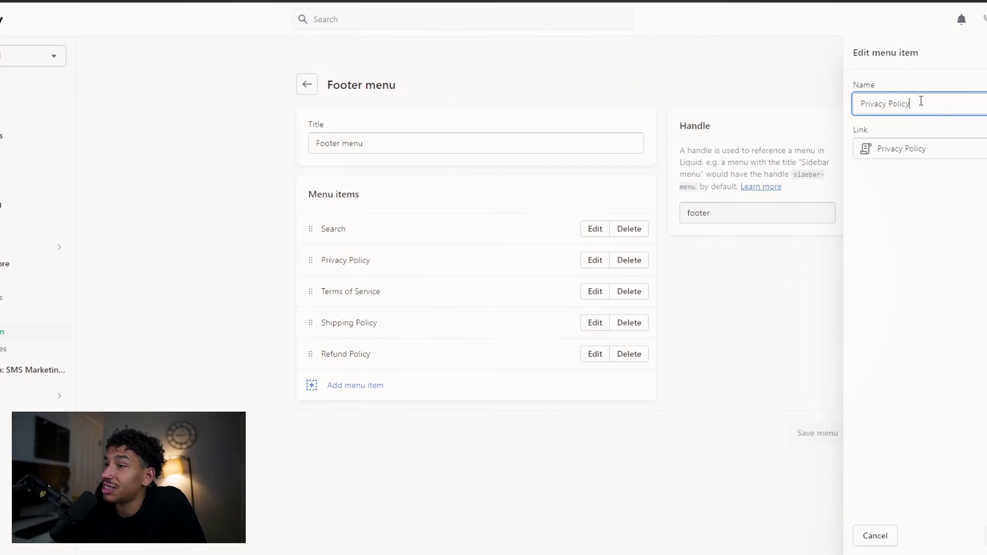
left_click(324, 88)
left_click(307, 84)
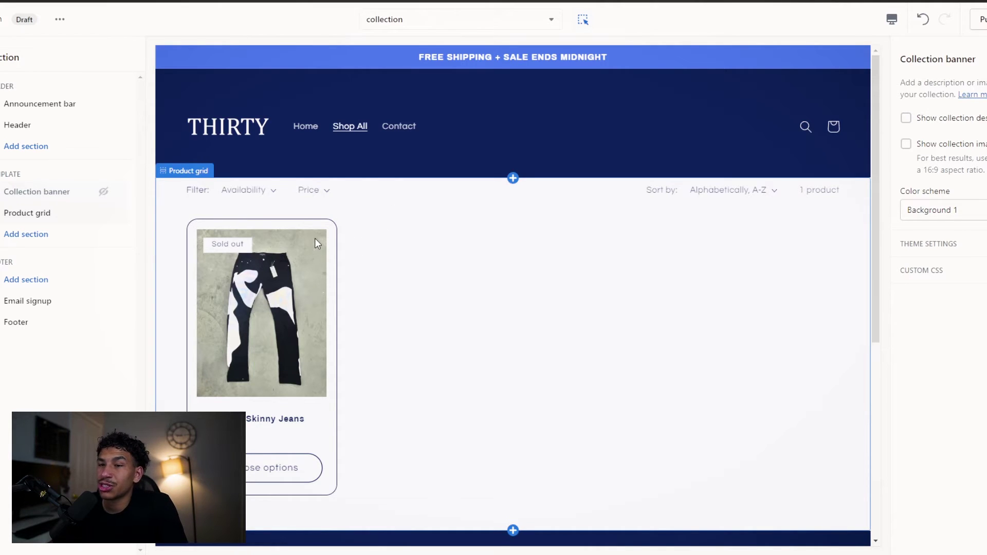
Step: Open the Reflective Skinny Jeans product template from the collection preview and select its Description block
scroll(366, 297, "down", 2)
scroll(366, 297, "up", 2)
scroll(367, 297, "down", 1)
scroll(366, 297, "down", 1)
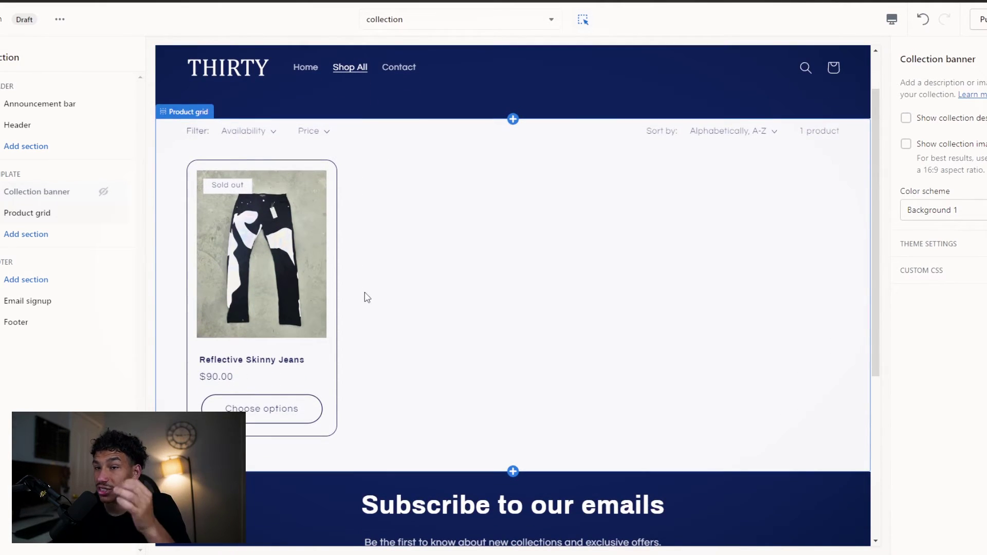
left_click(293, 247)
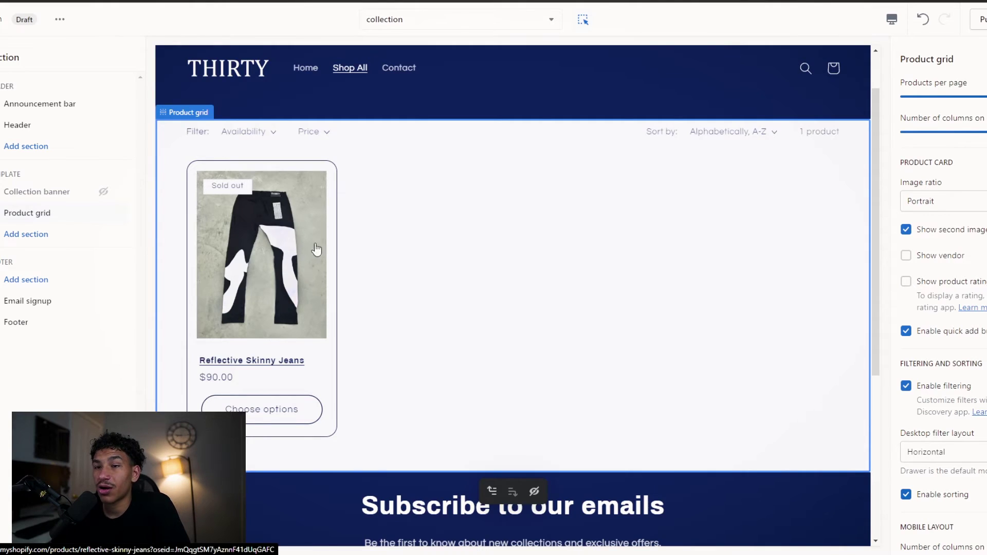
scroll(486, 287, "down", 3)
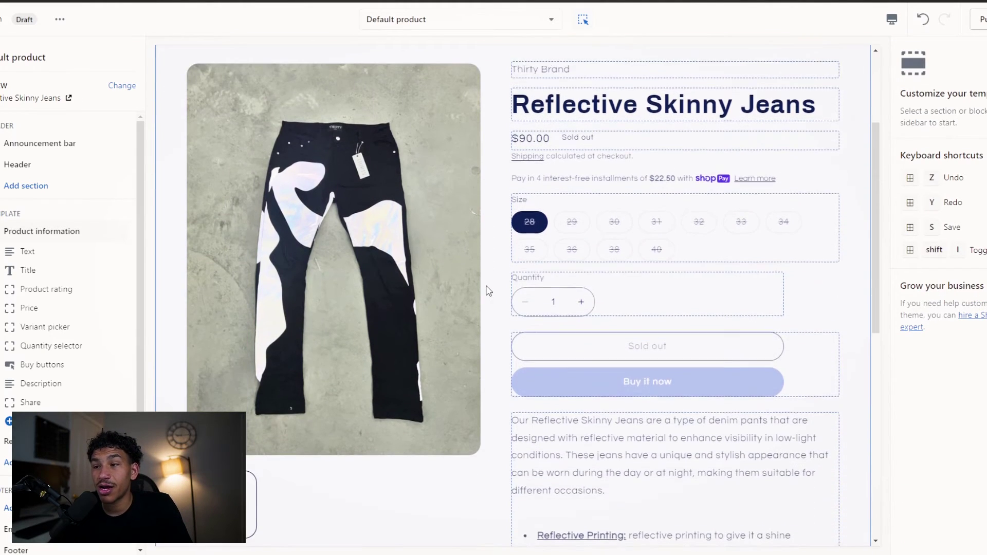
scroll(488, 286, "up", 1)
scroll(487, 286, "down", 4)
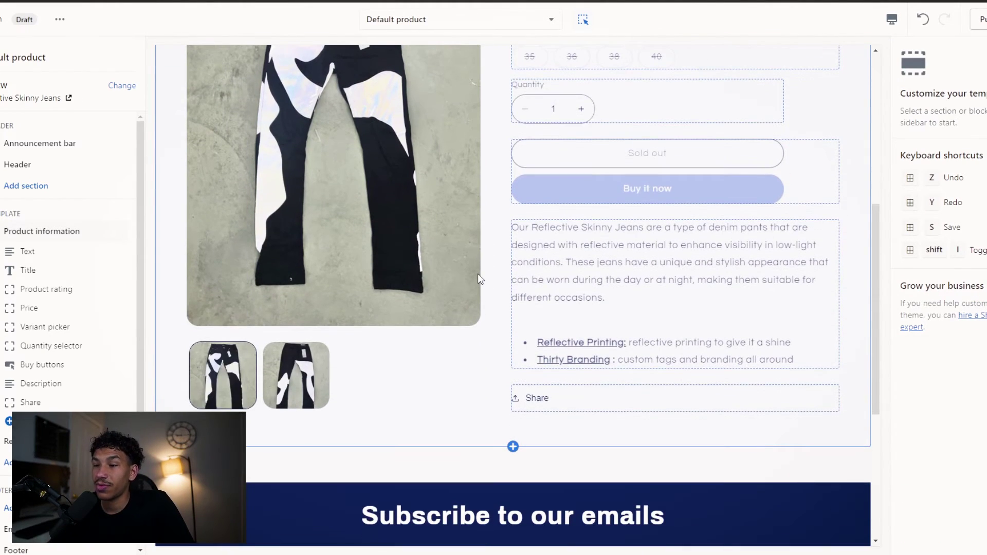
left_click(517, 213)
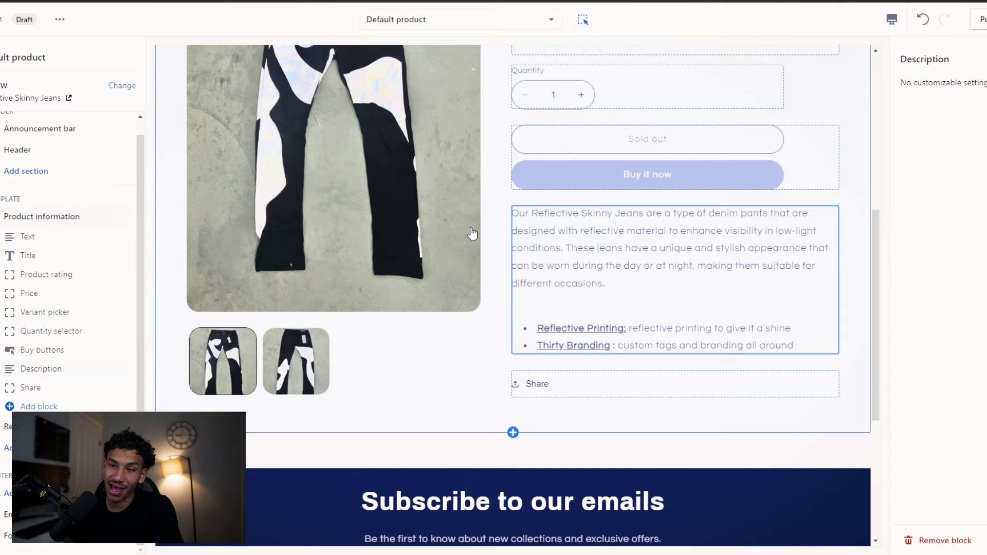
scroll(472, 233, "up", 2)
left_click(693, 437)
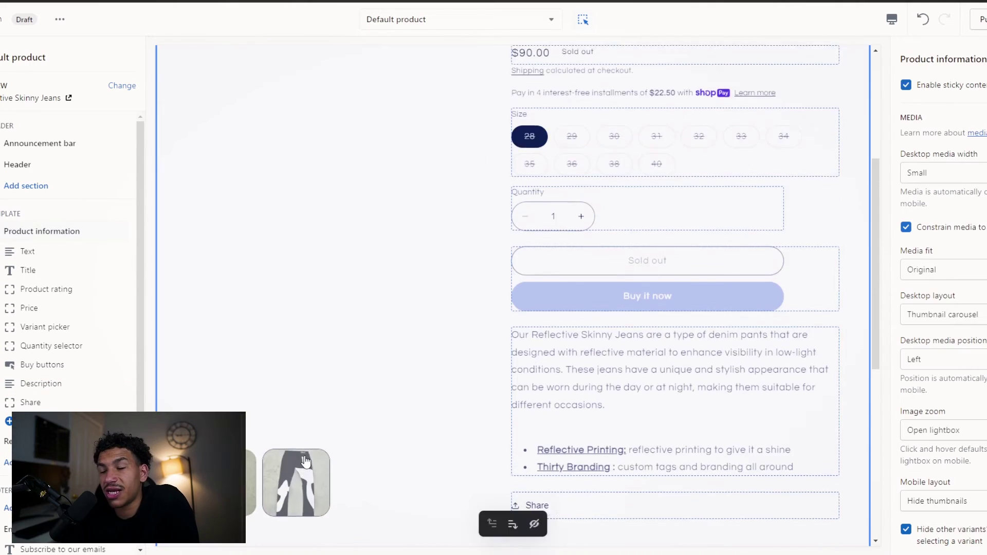
scroll(307, 396, "down", 2)
scroll(307, 396, "down", 1)
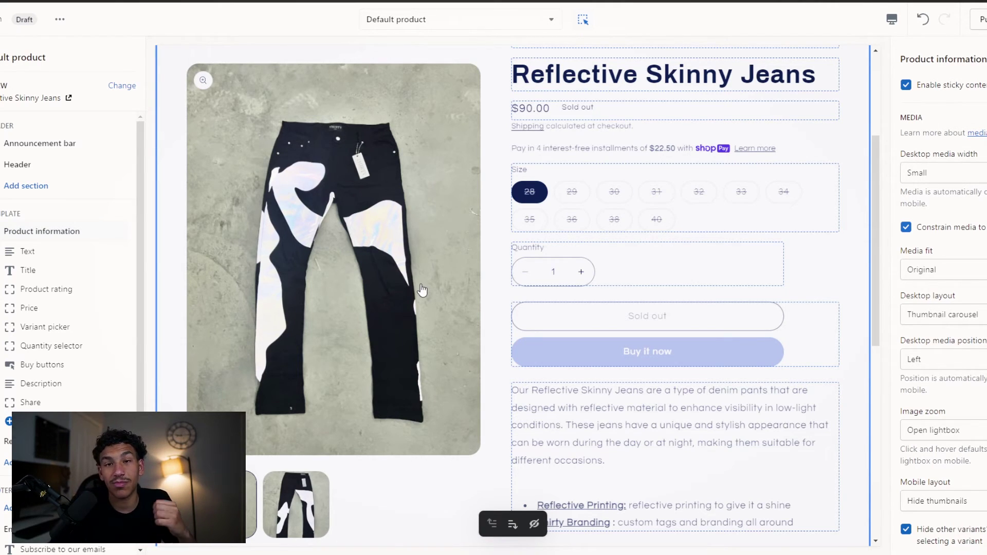
scroll(632, 308, "up", 2)
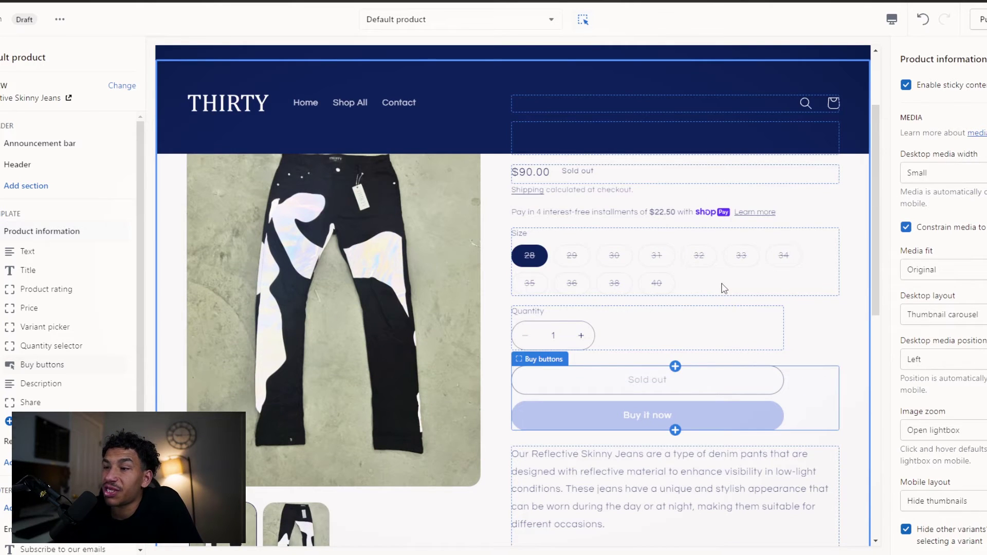
left_click(709, 341)
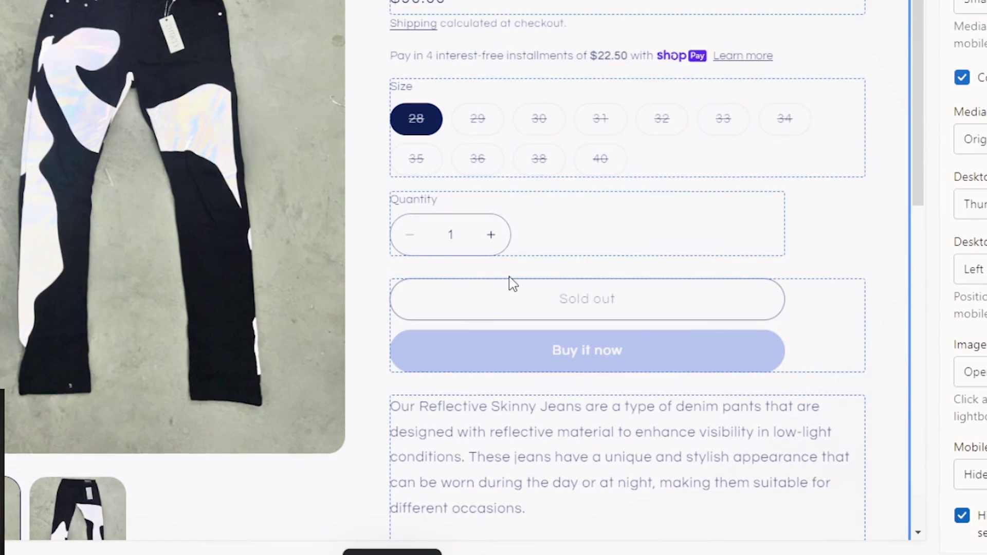
scroll(491, 280, "up", 3)
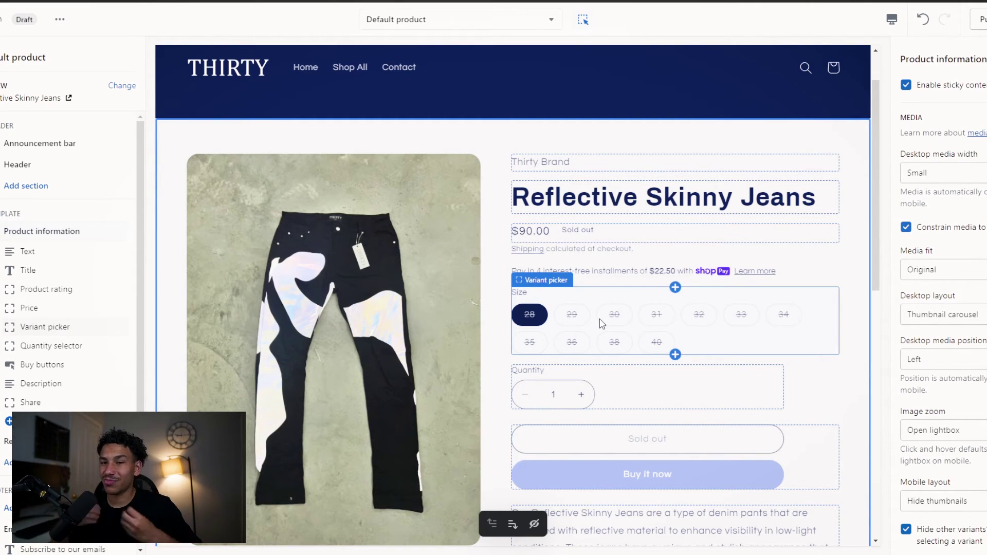
Step: Preview the Home, Shop All, Reflective Skinny Jeans and Contact pages in turn
left_click(317, 69)
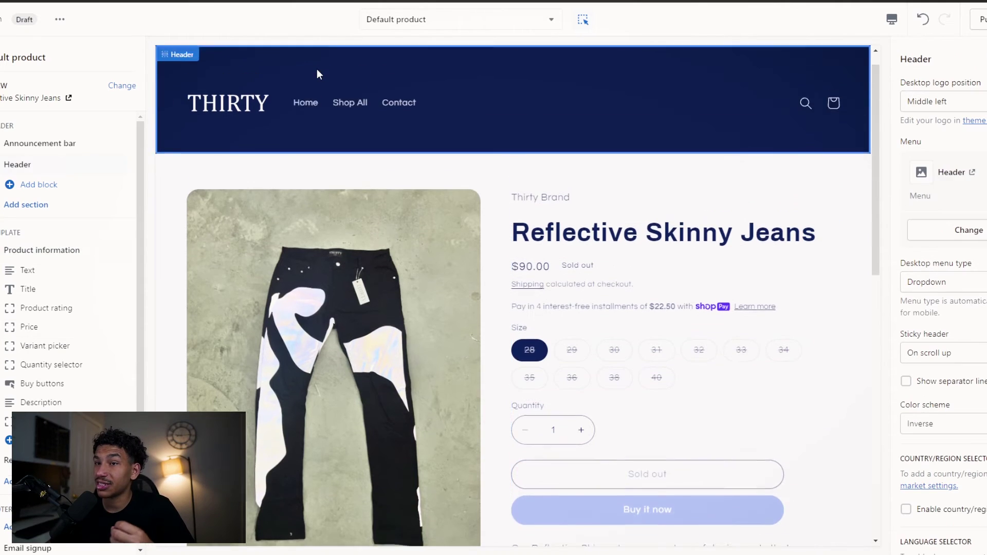
left_click(302, 128)
left_click(362, 183)
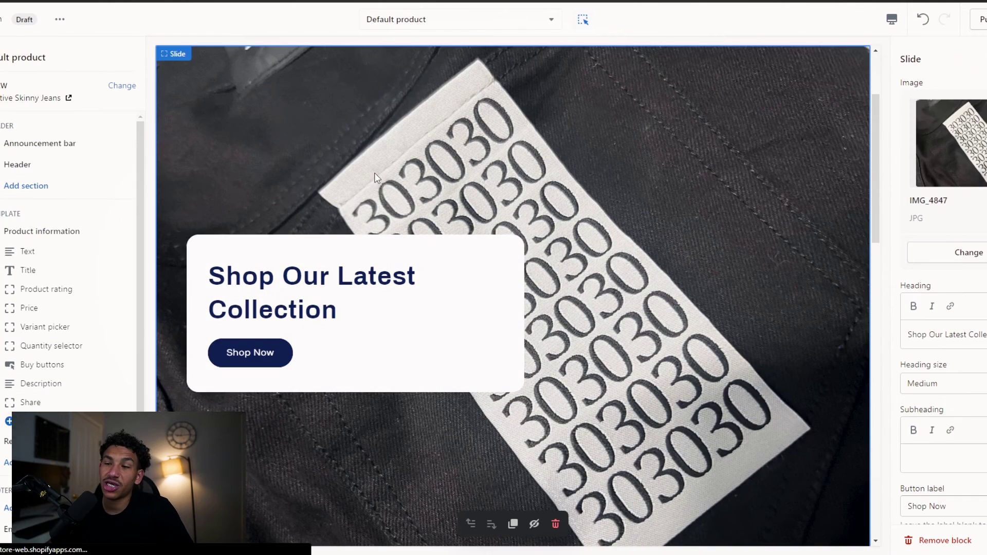
scroll(359, 180, "up", 3)
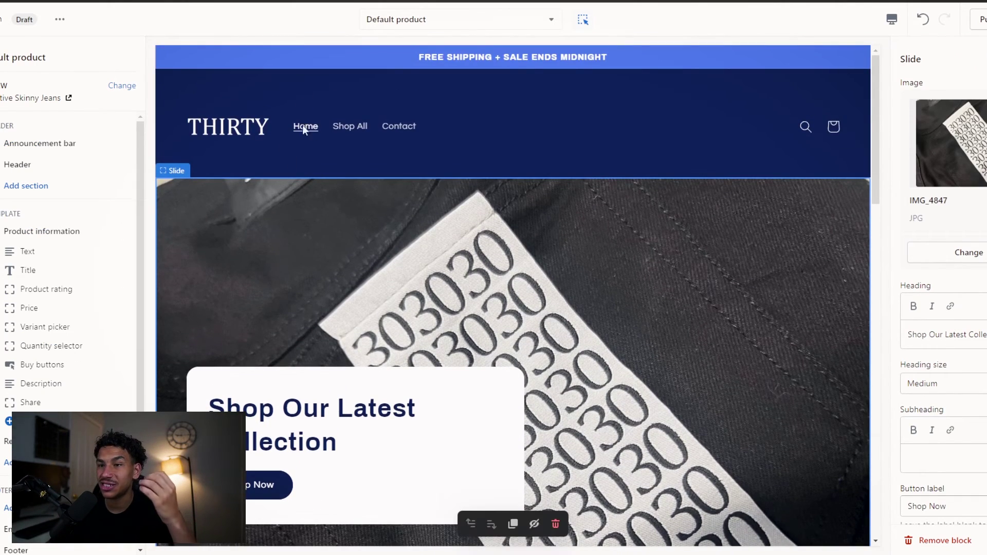
left_click(358, 127)
left_click(360, 127)
left_click(260, 257)
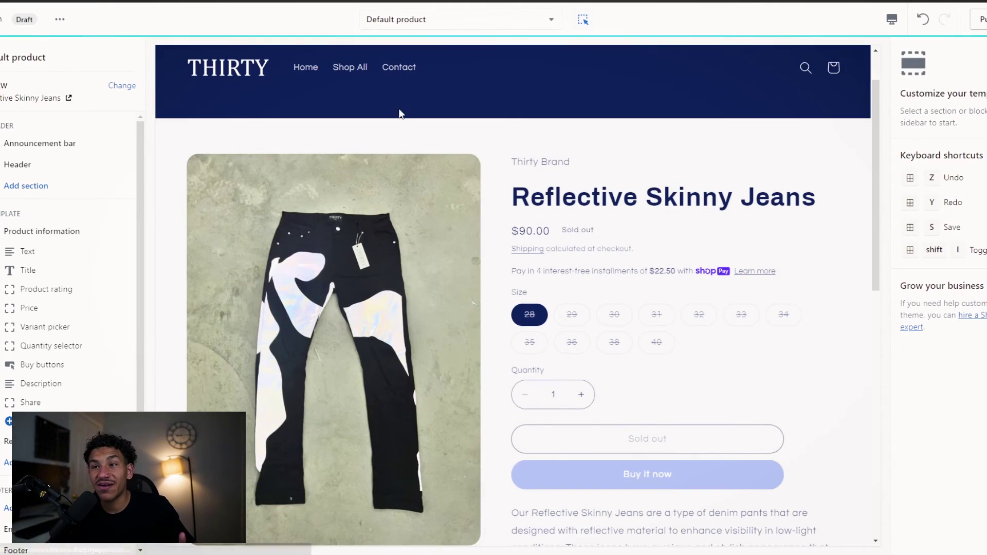
left_click(399, 67)
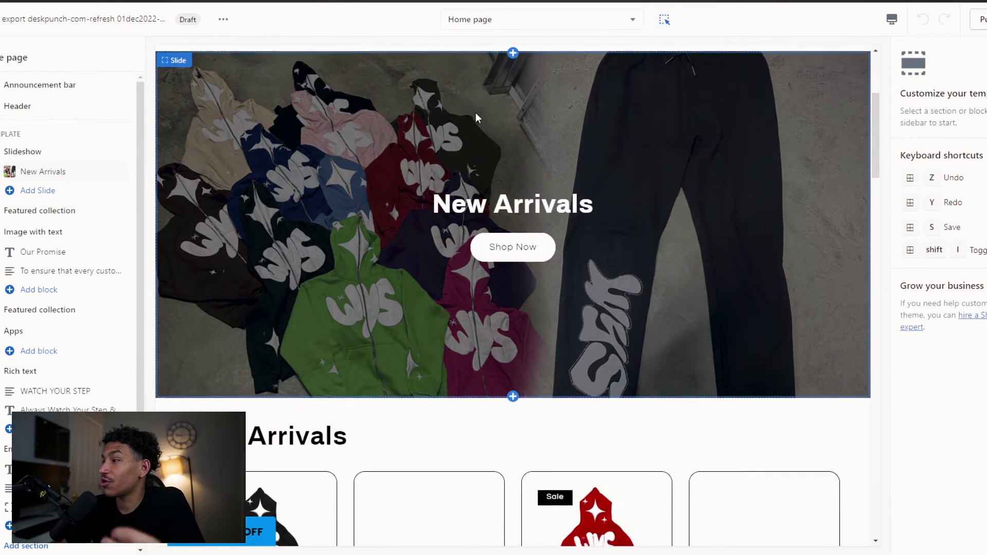
Step: Browse the second store's home page and select the New Arrivals slide
scroll(475, 112, "up", 5)
scroll(415, 185, "down", 2)
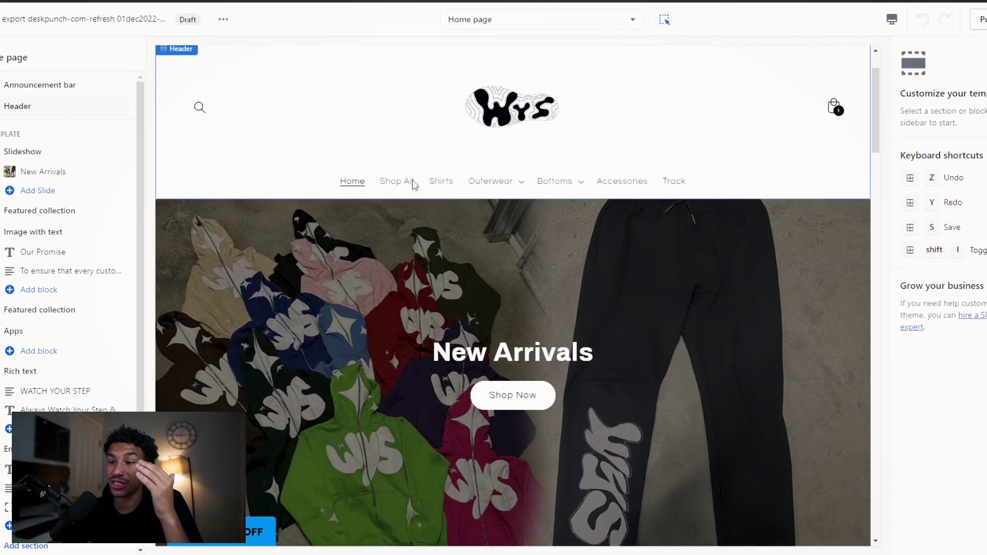
scroll(414, 185, "down", 5)
scroll(419, 162, "down", 2)
scroll(341, 159, "up", 8)
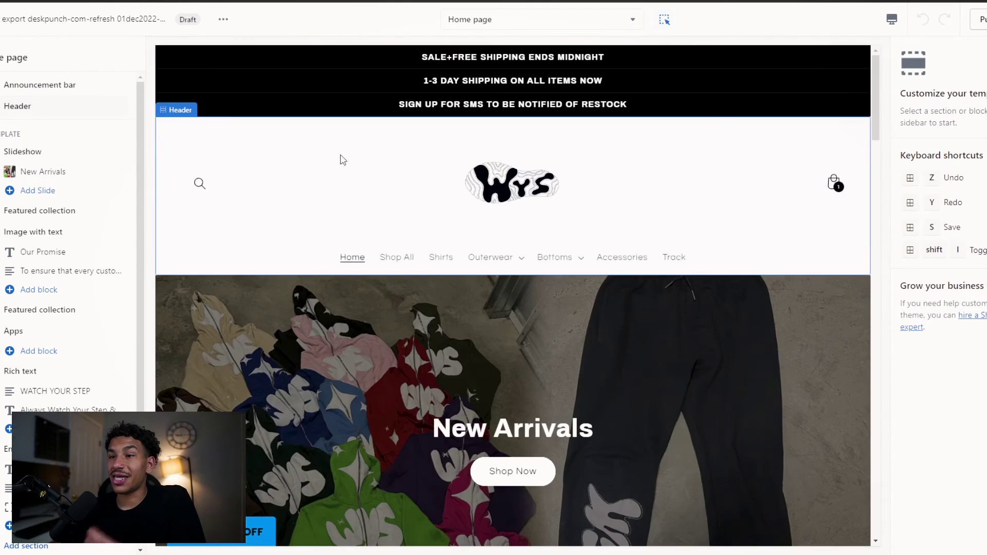
scroll(360, 144, "down", 1)
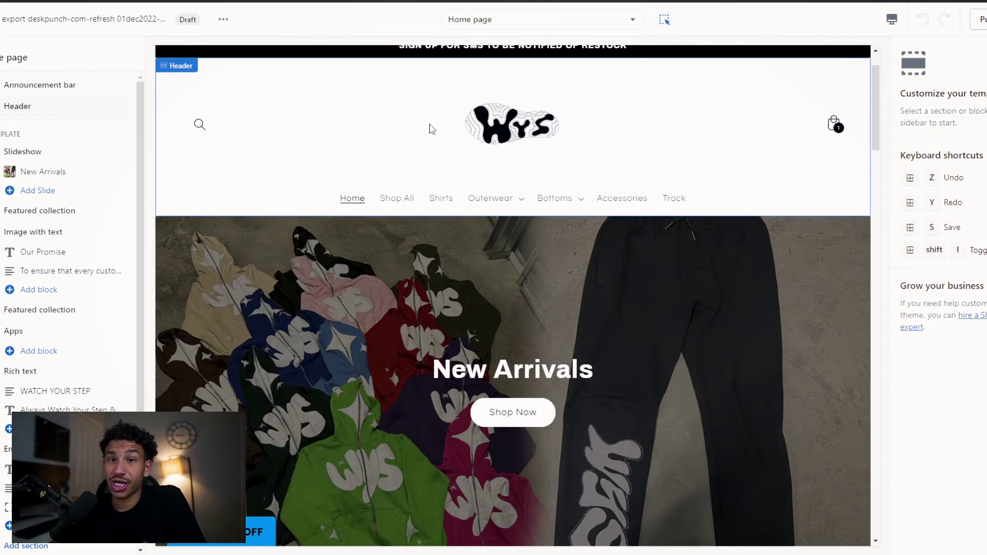
scroll(416, 118, "up", 1)
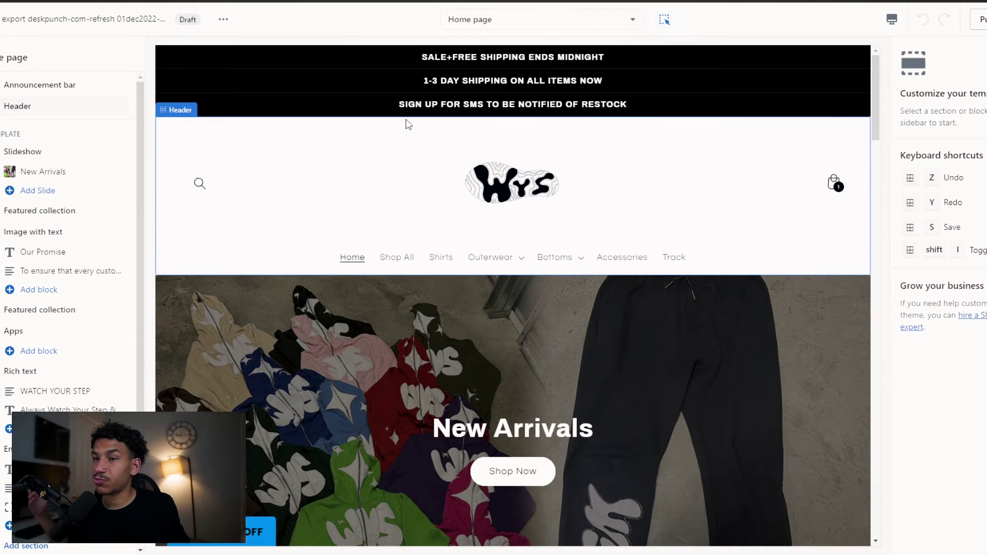
scroll(380, 156, "down", 3)
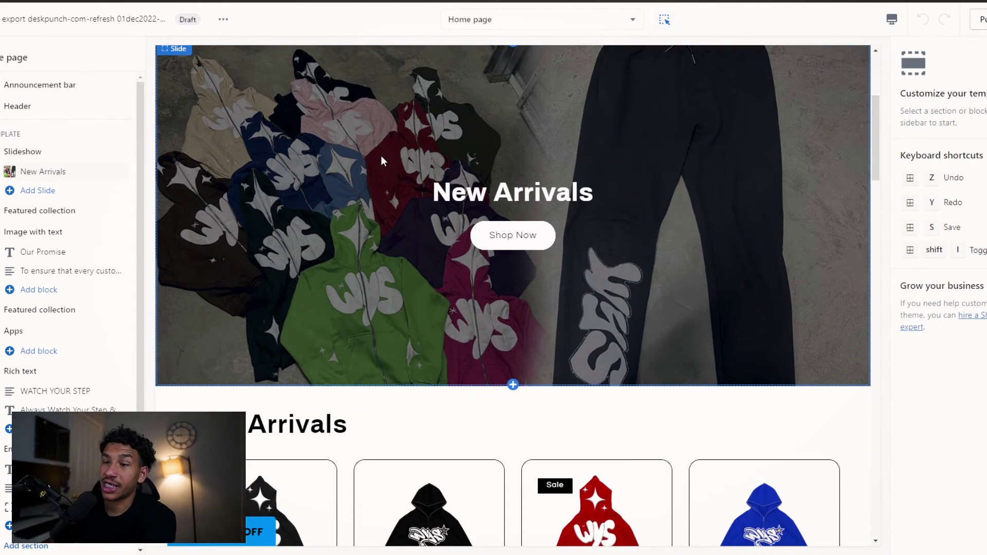
scroll(350, 151, "up", 3)
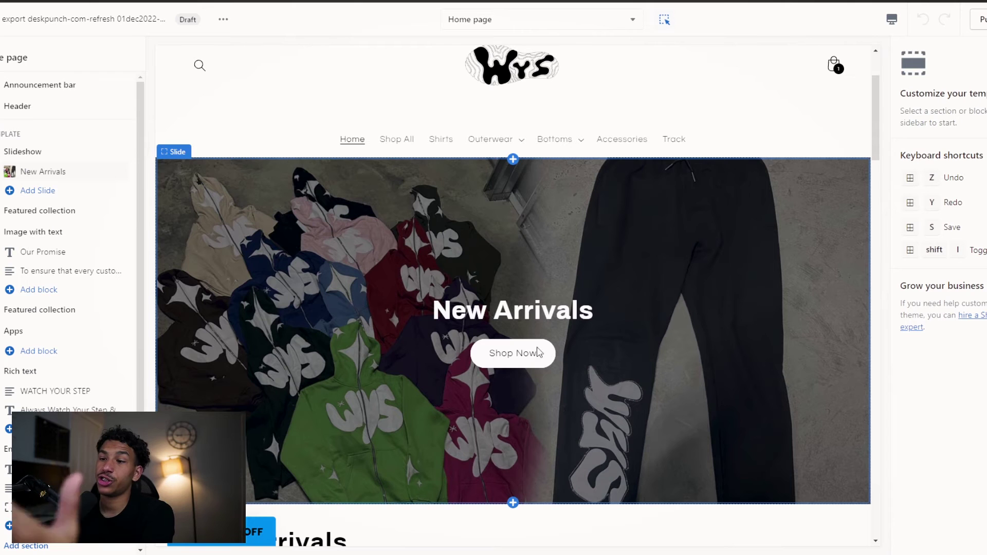
left_click(552, 344)
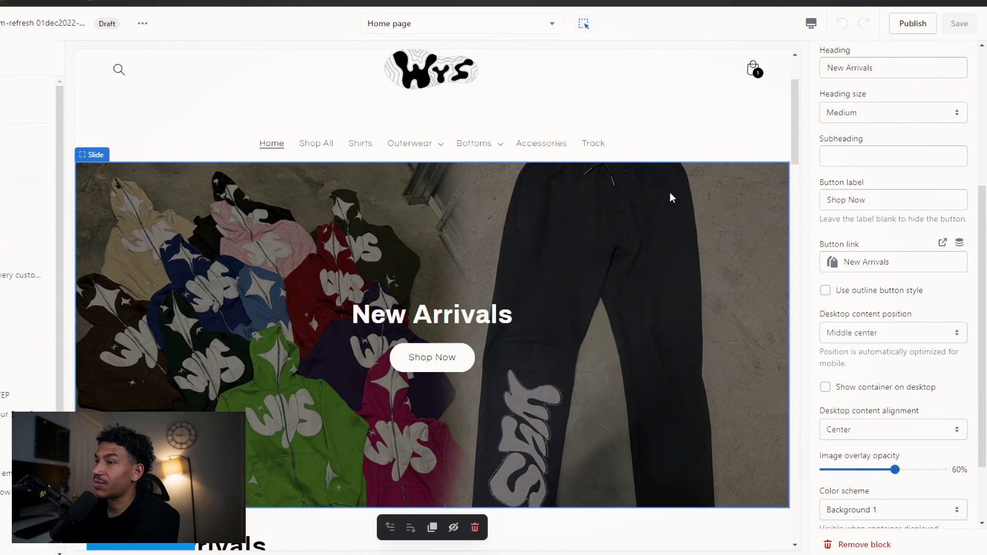
Step: Change the New Arrivals slide's button label from Shop Now to 'NEW'
scroll(877, 210, "down", 2)
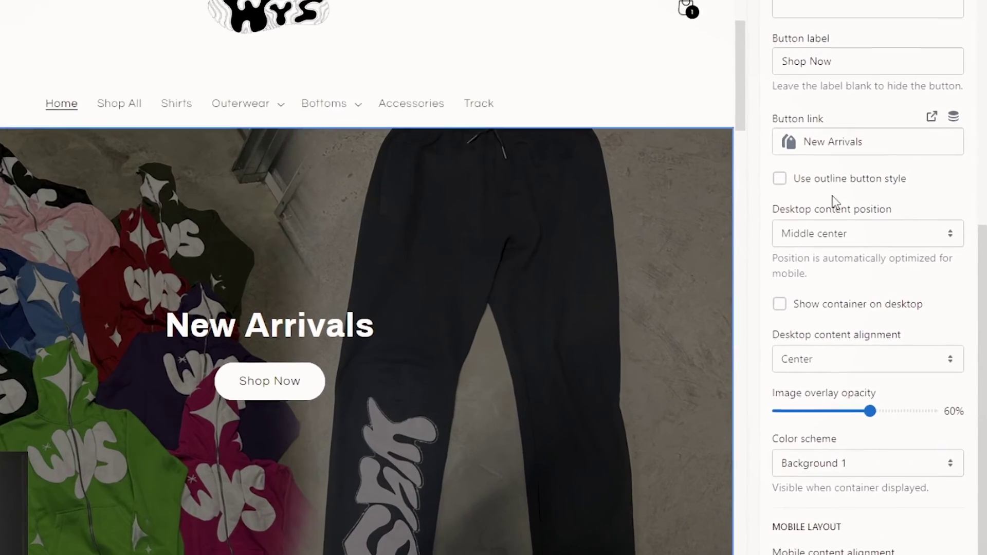
scroll(843, 360, "up", 5)
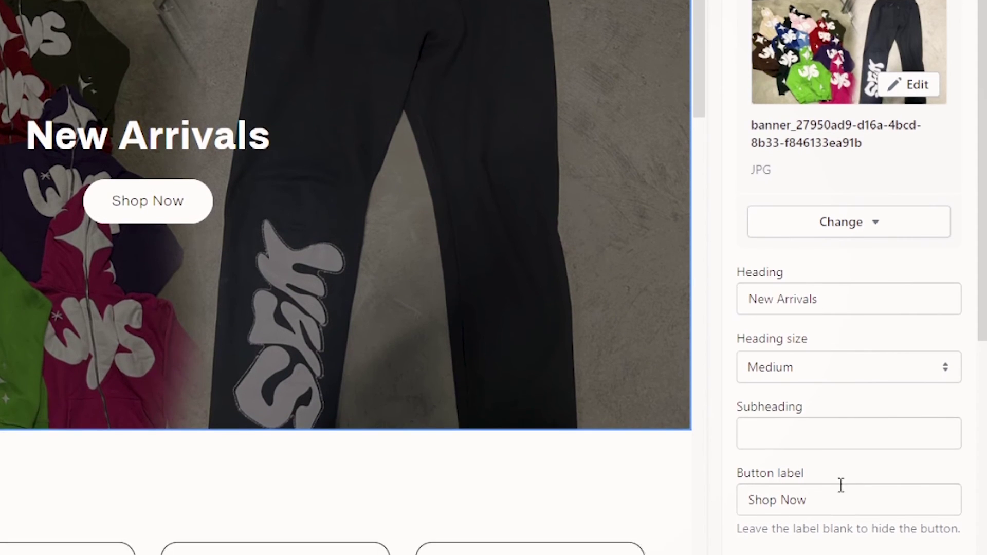
triple_click(837, 506)
type("NEW")
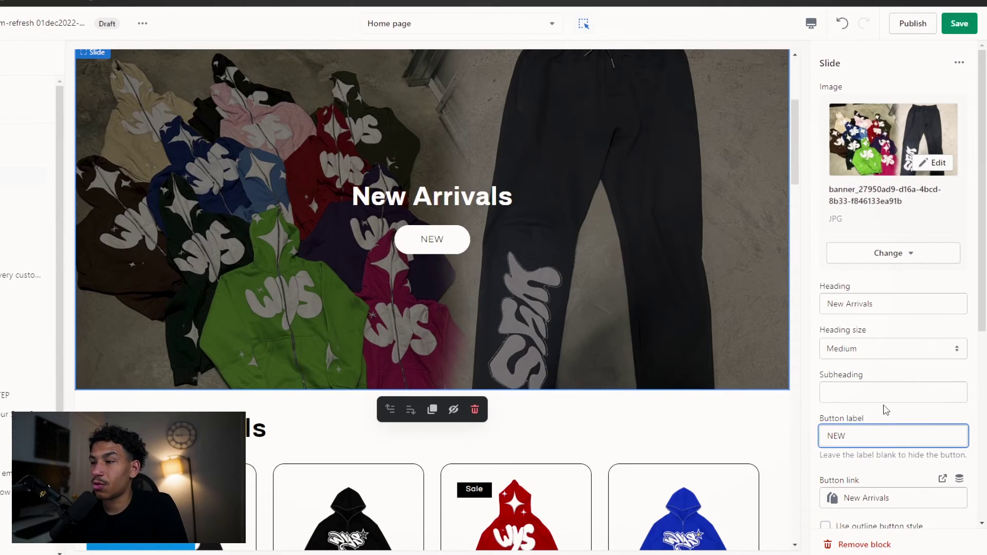
left_click(885, 410)
key("ctrl+z")
scroll(591, 344, "down", 8)
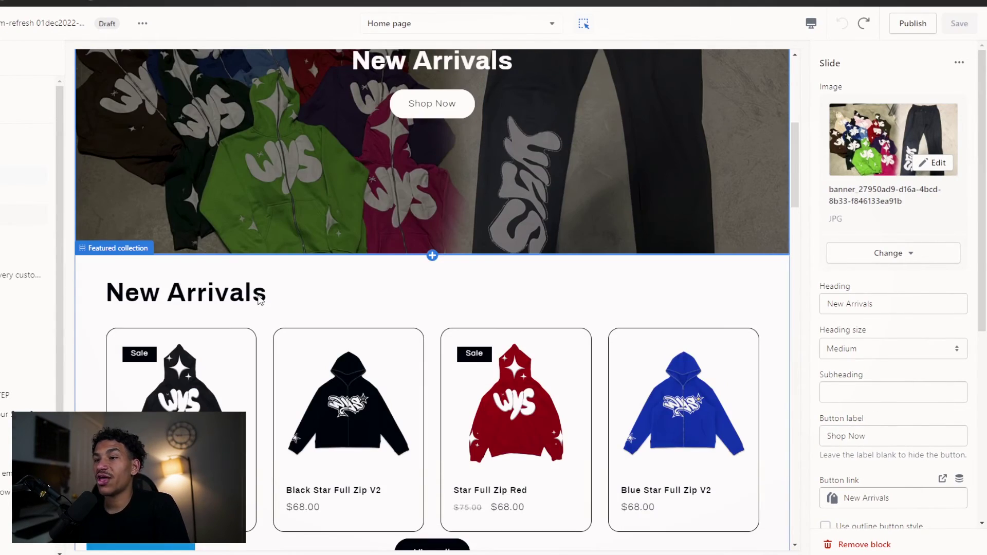
scroll(333, 255, "down", 3)
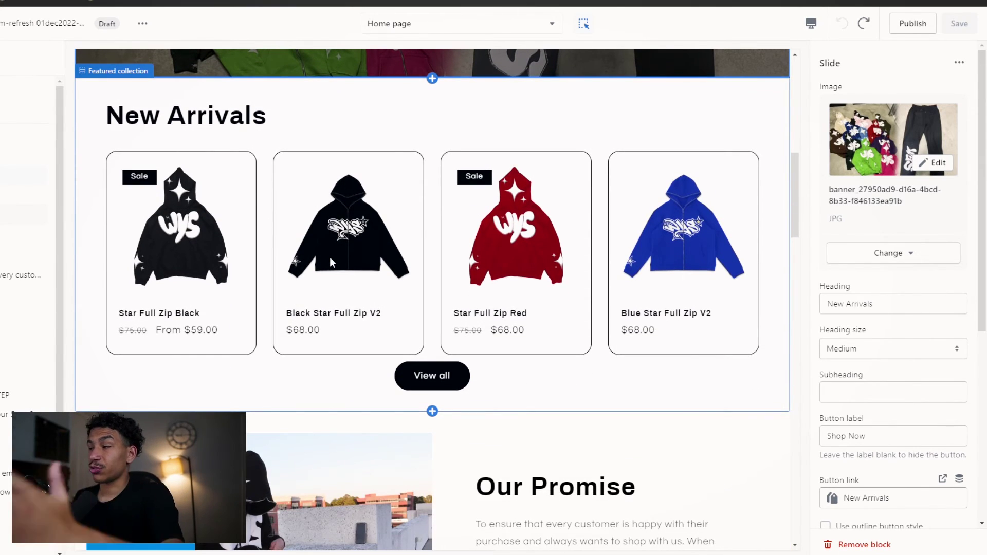
scroll(330, 259, "down", 3)
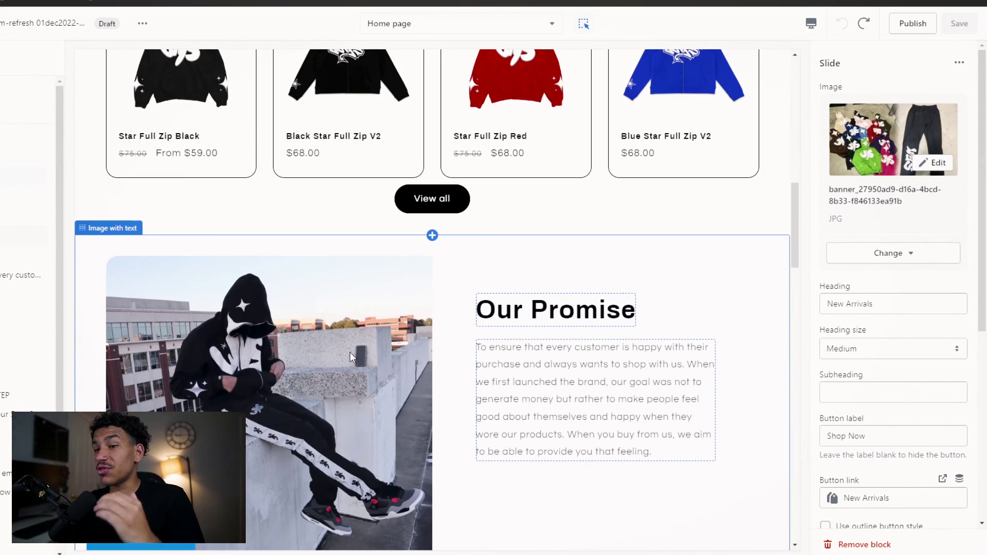
scroll(384, 324, "down", 3)
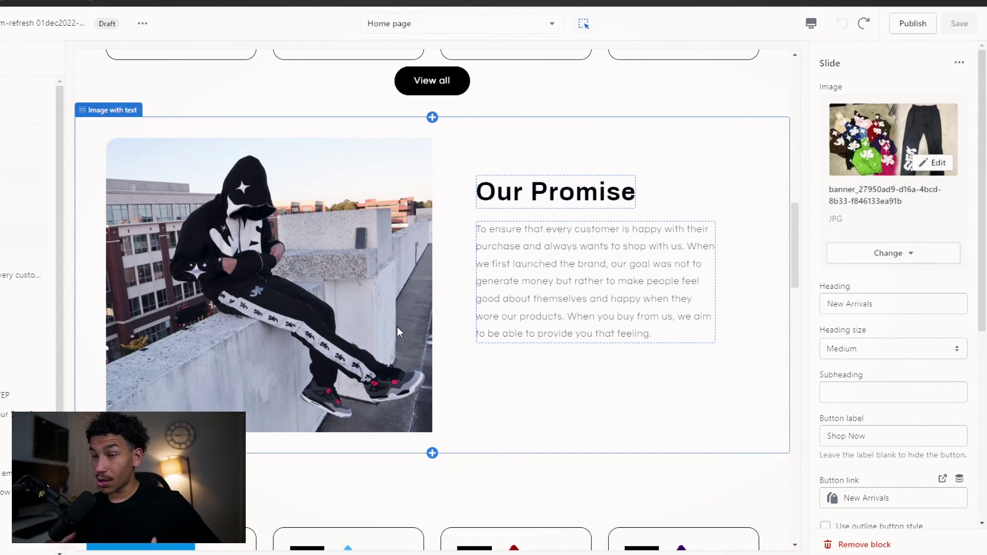
scroll(397, 326, "down", 6)
scroll(394, 262, "up", 2)
scroll(396, 260, "down", 3)
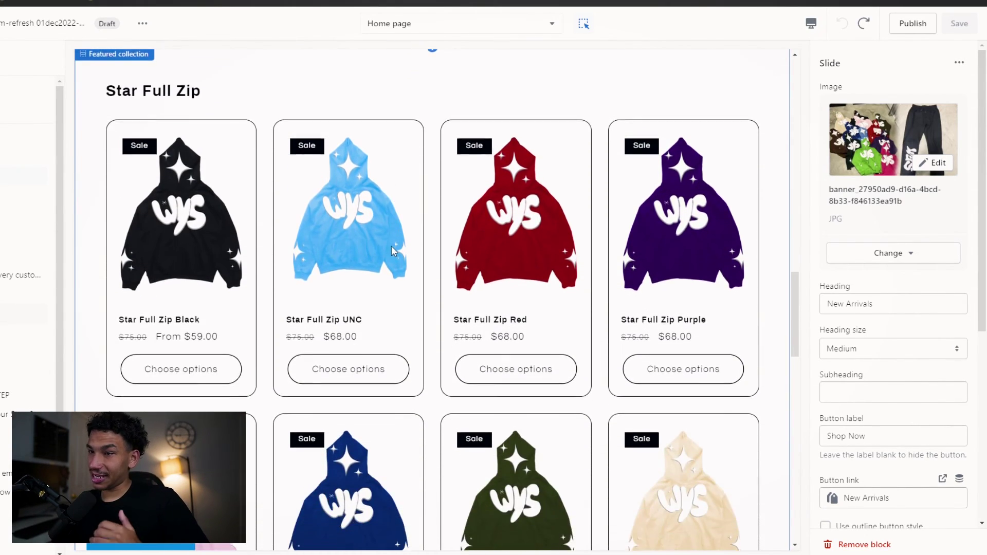
scroll(393, 252, "down", 12)
scroll(380, 154, "up", 1)
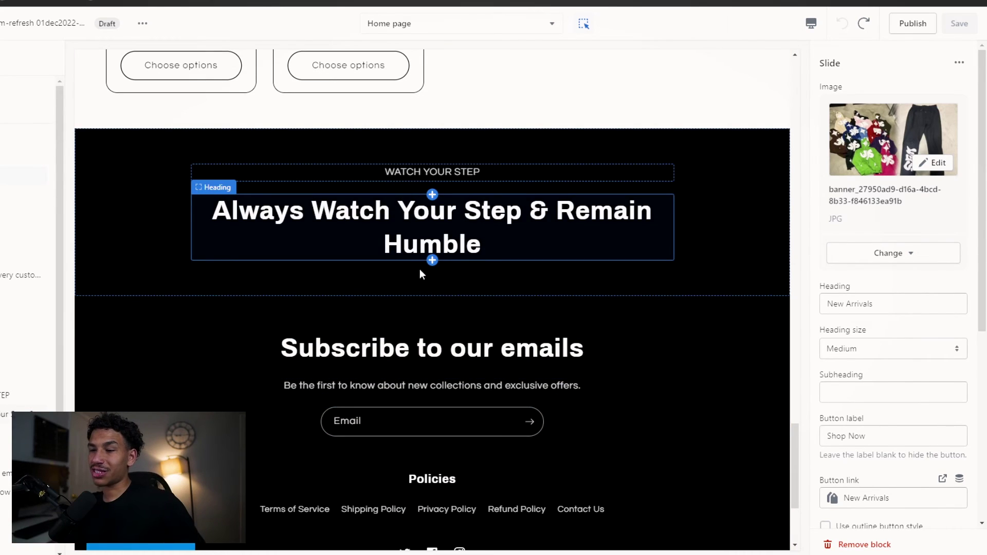
scroll(350, 357, "up", 20)
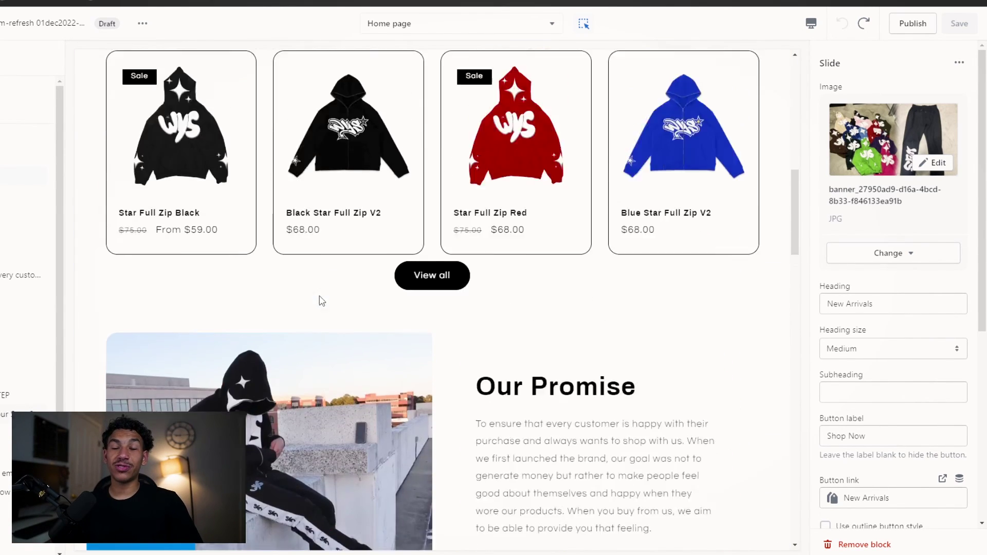
scroll(310, 294, "down", 8)
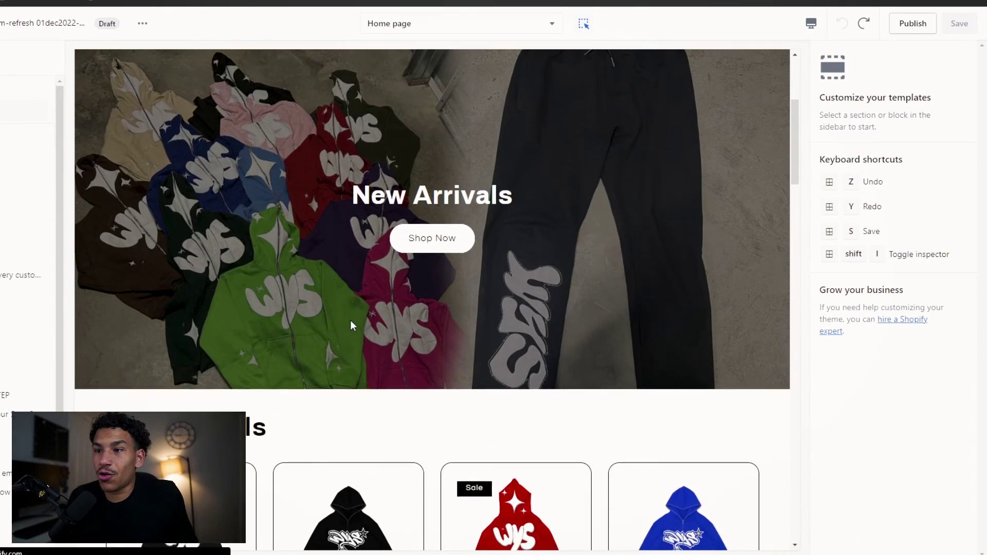
scroll(339, 328, "down", 15)
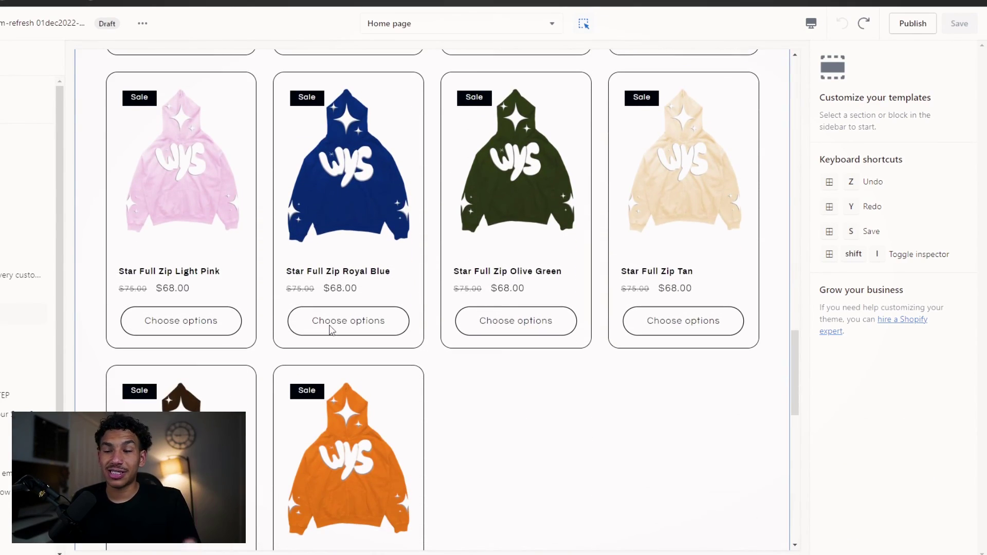
scroll(639, 401, "down", 2)
scroll(623, 436, "up", 5)
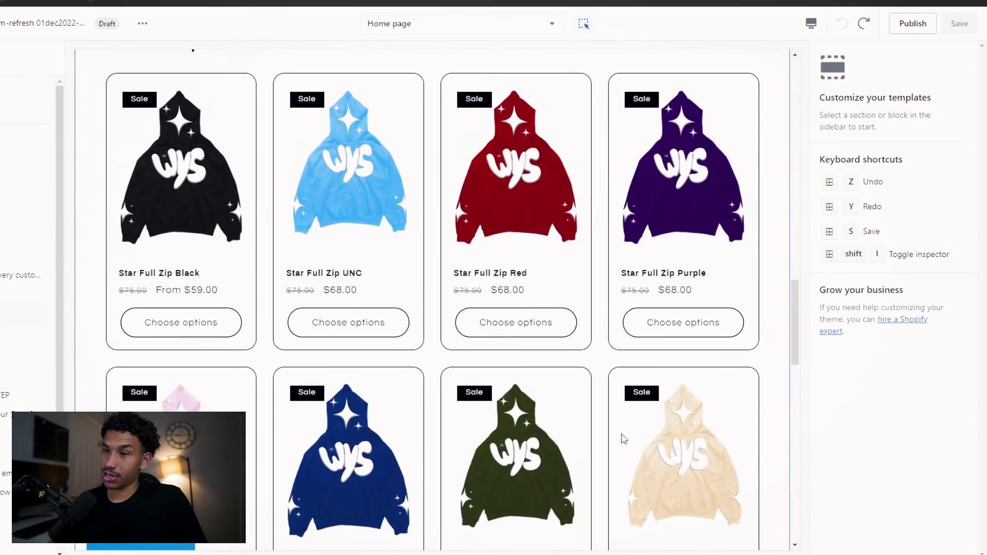
Step: Switch to the Default product template and inspect its Materials and Sizing collapsible rows
left_click(406, 262)
scroll(535, 242, "down", 5)
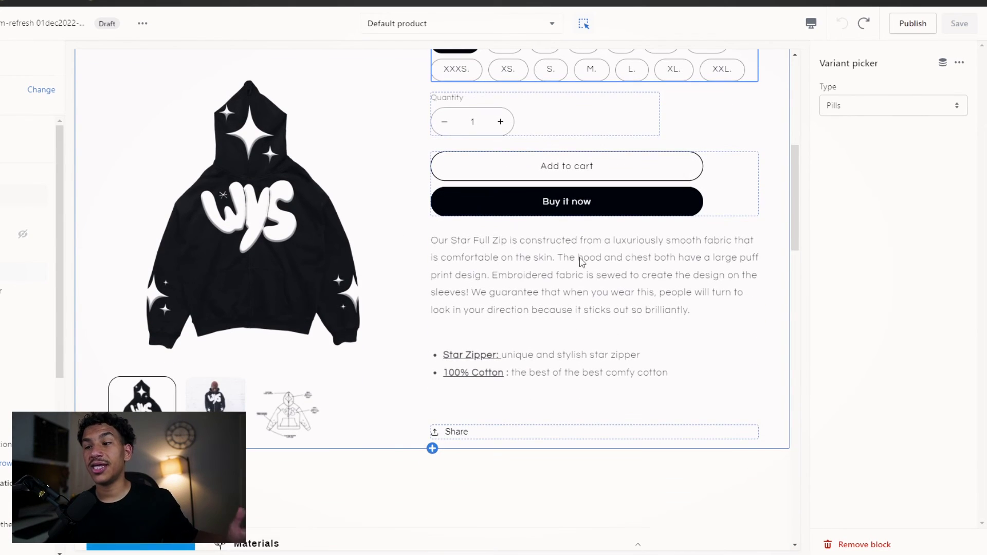
scroll(219, 404, "up", 6)
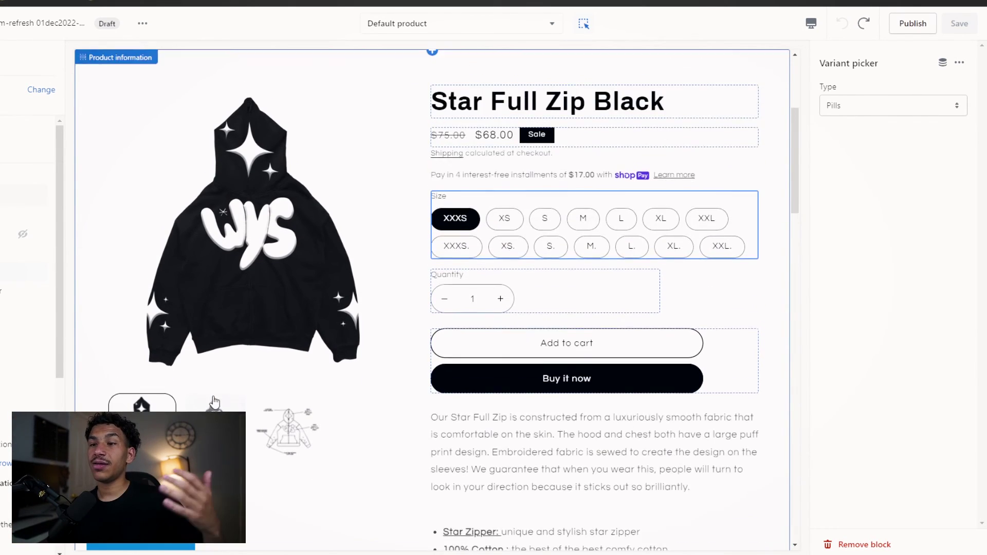
scroll(437, 345, "down", 10)
left_click(309, 216)
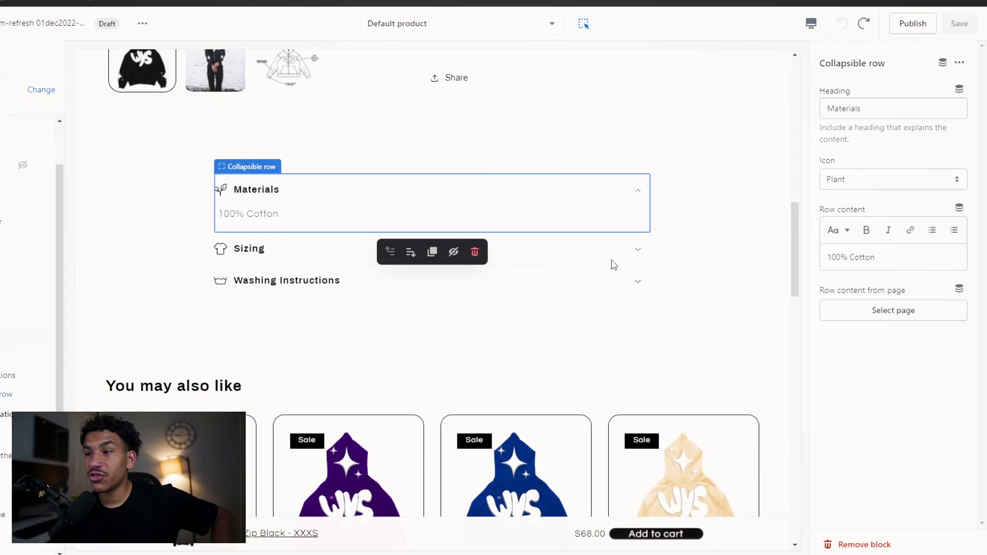
left_click(636, 253)
left_click(637, 255)
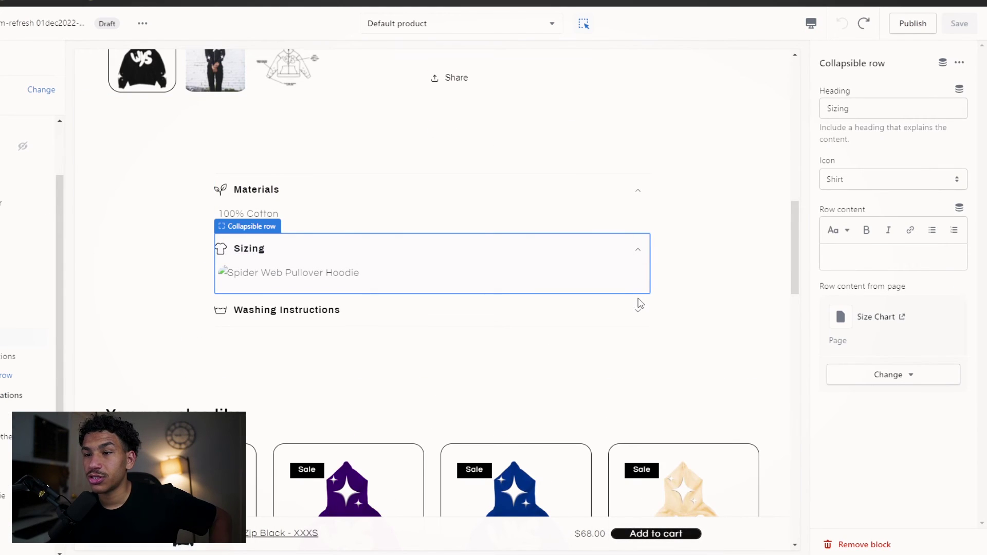
scroll(540, 221, "down", 1)
scroll(308, 257, "up", 2)
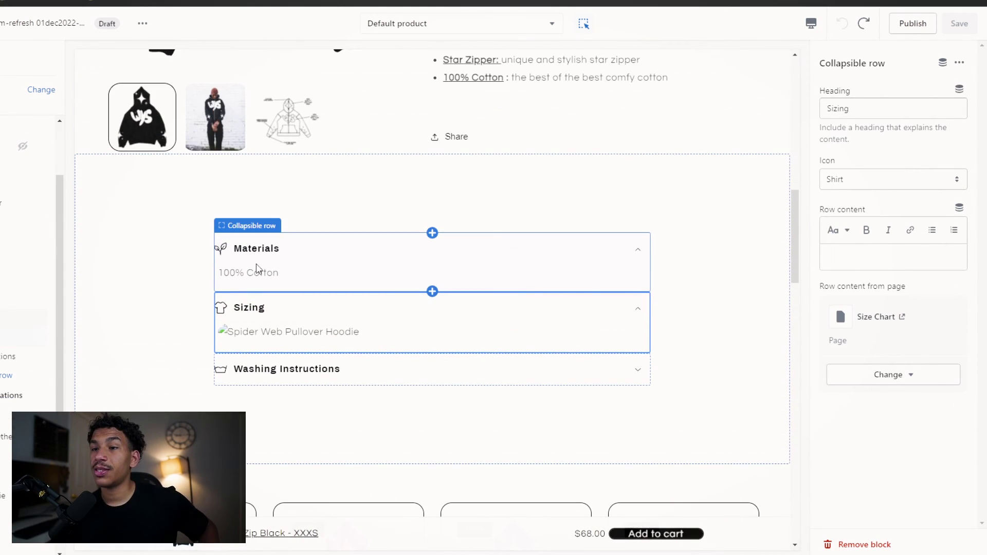
left_click(263, 252)
left_click(205, 256)
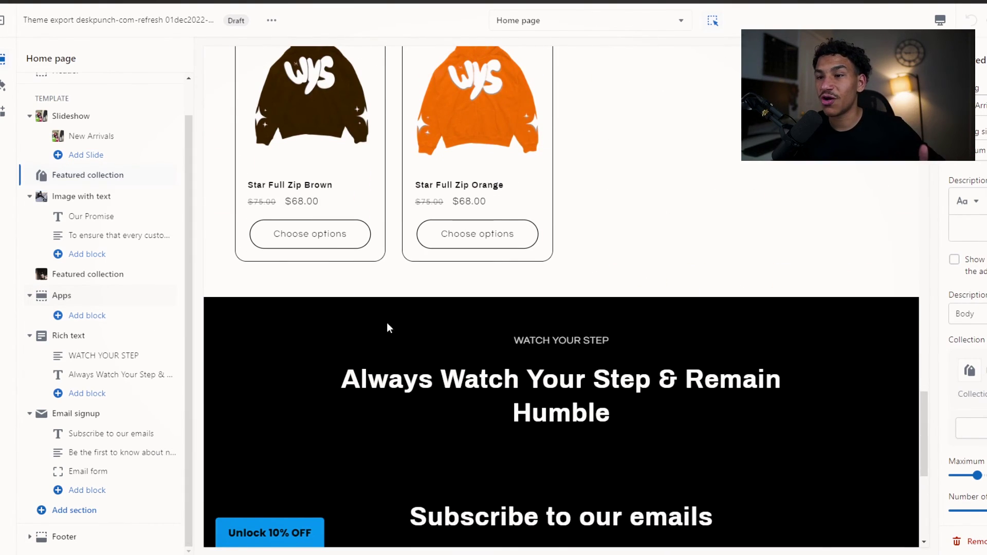
Step: Add a Rich text section to the Home page from the expanded section list
scroll(575, 359, "up", 5)
scroll(575, 359, "up", 8)
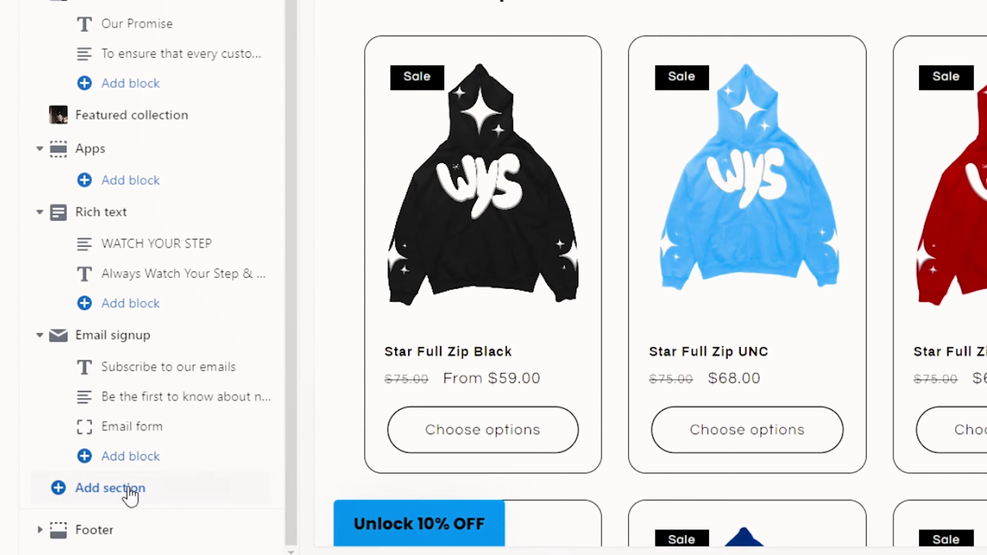
left_click(130, 495)
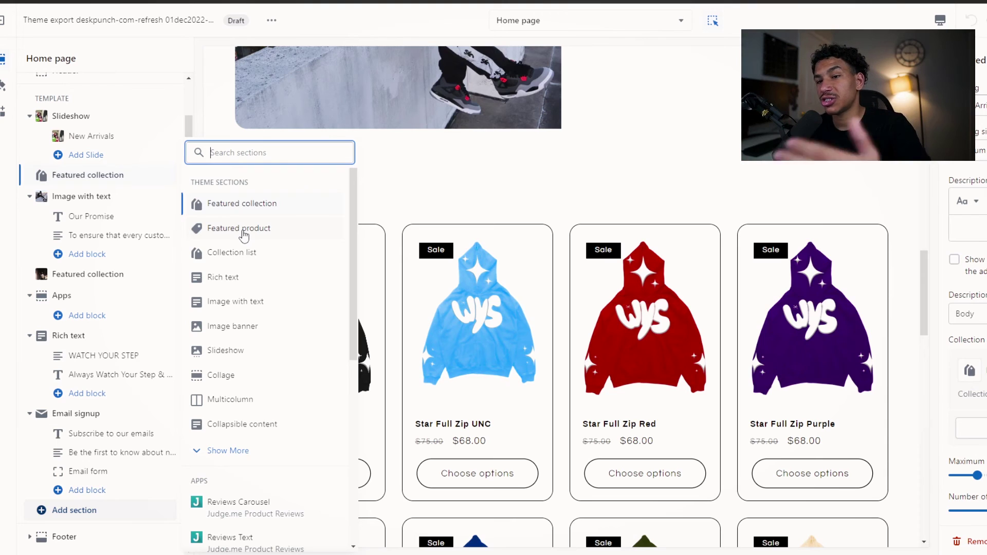
left_click(228, 451)
scroll(260, 463, "down", 2)
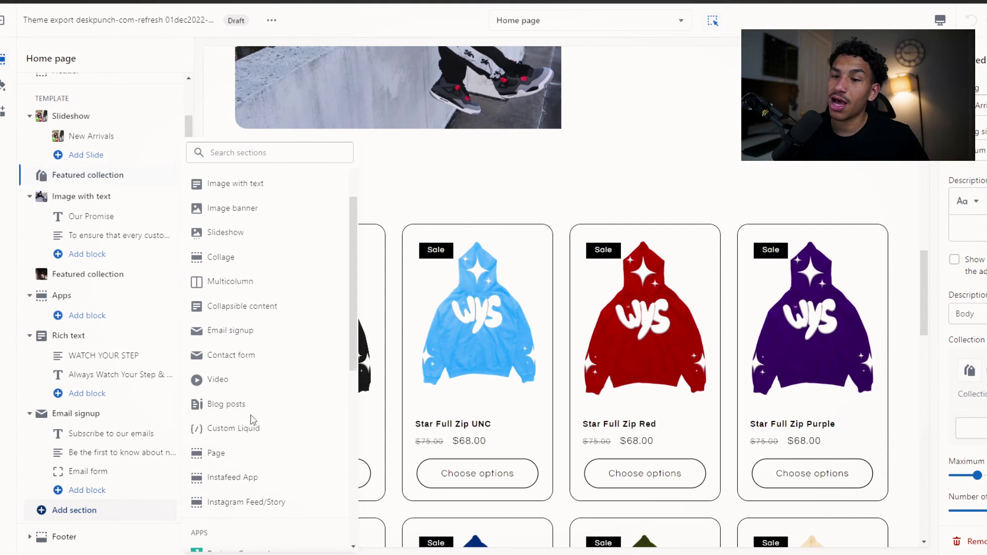
scroll(249, 418, "up", 2)
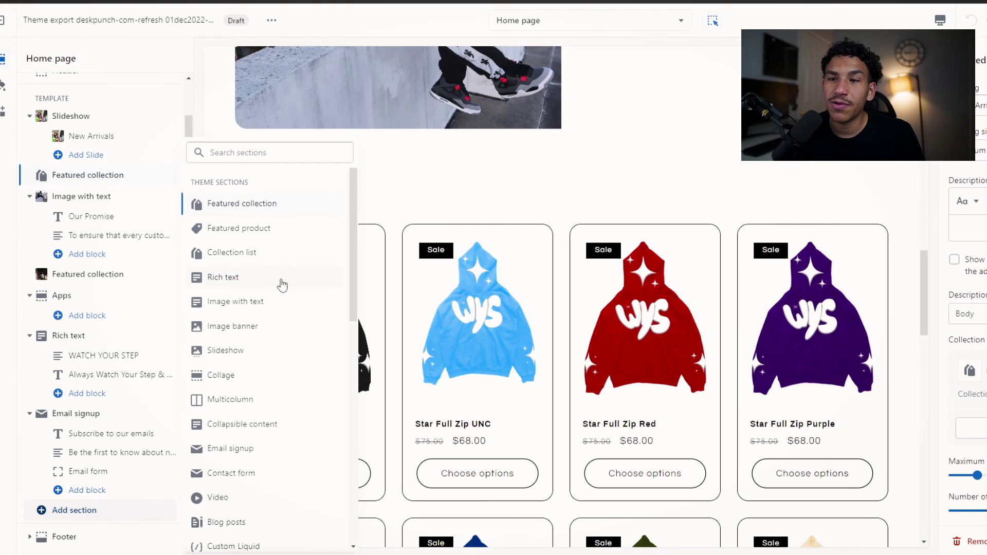
left_click(355, 292)
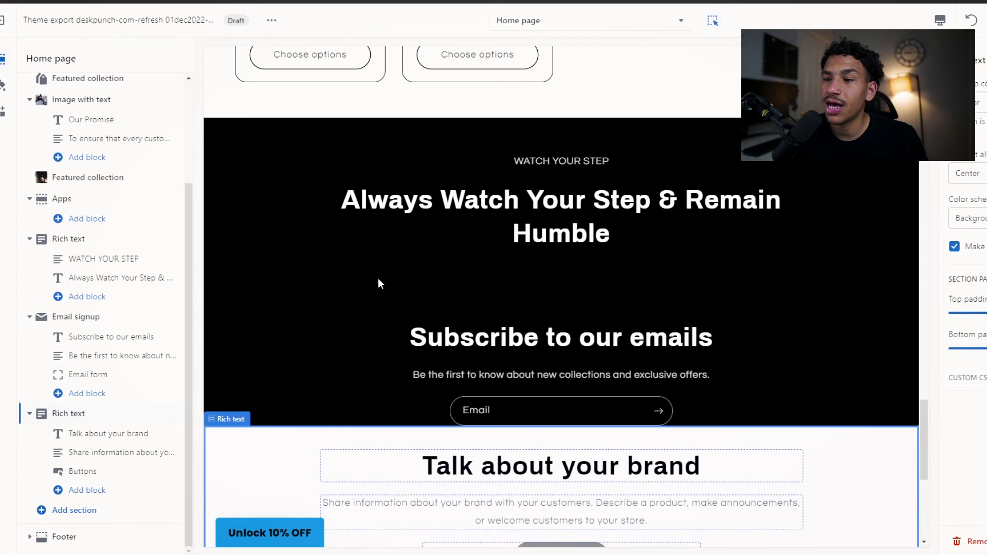
Step: Move the Rich text section up under New Arrivals and delete its placeholder button
scroll(282, 408, "down", 3)
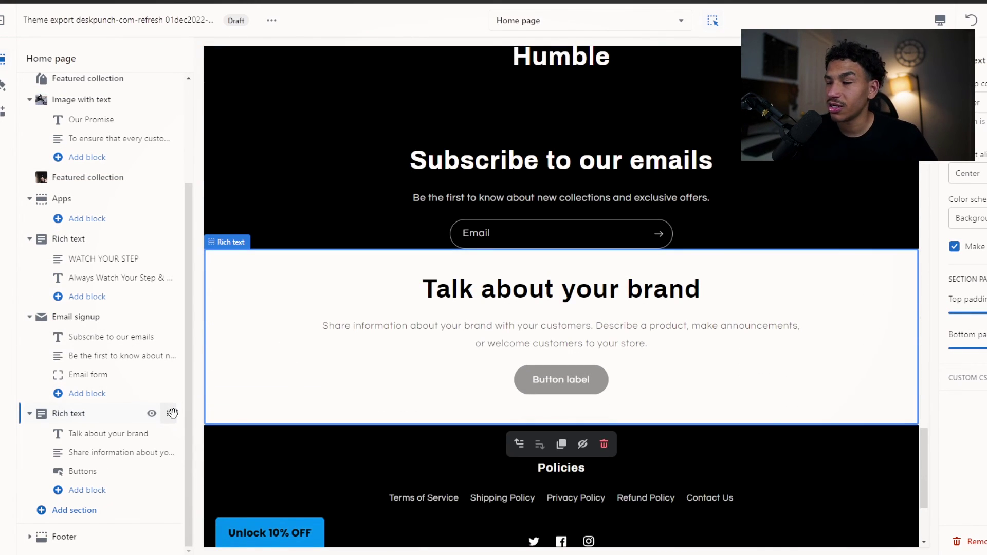
left_click_drag(172, 413, 132, 235)
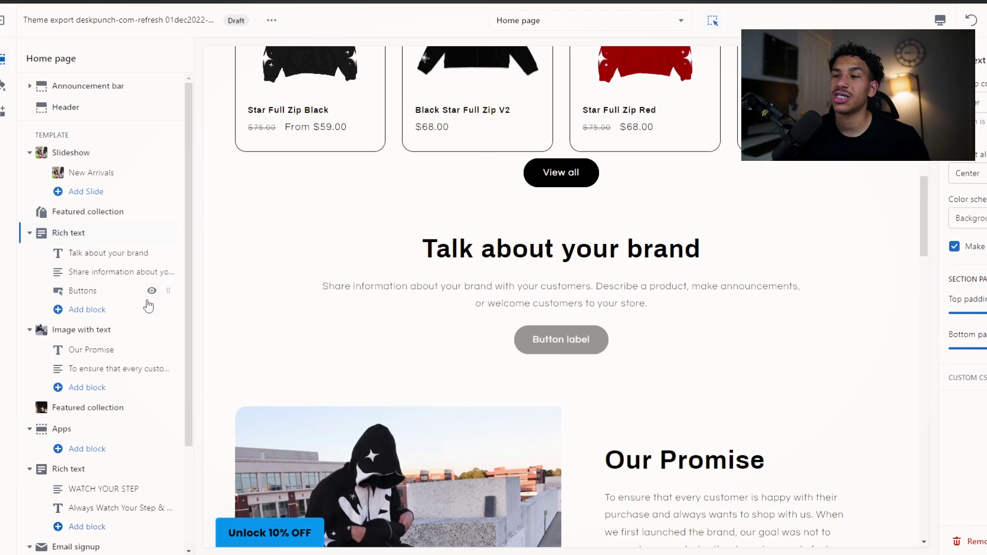
scroll(584, 358, "up", 3)
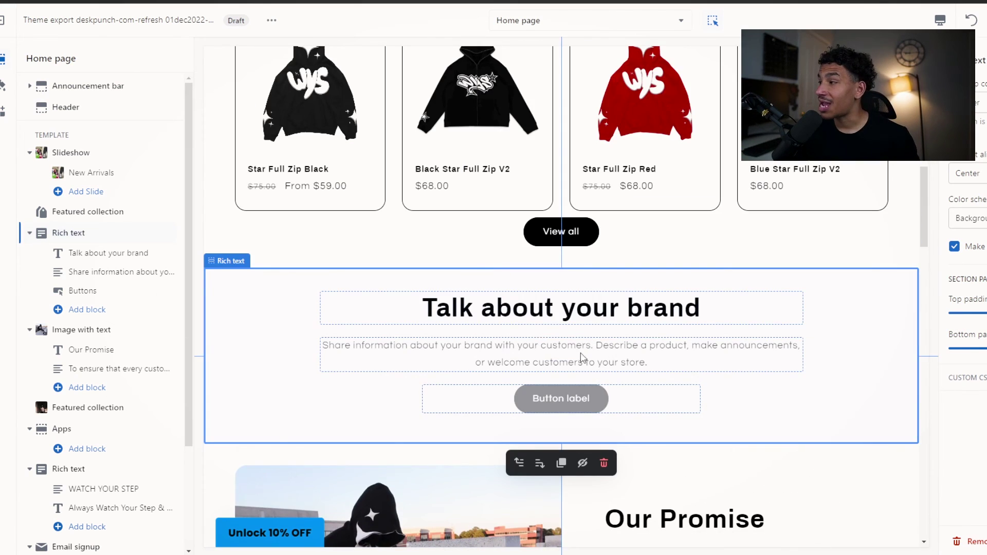
left_click(575, 399)
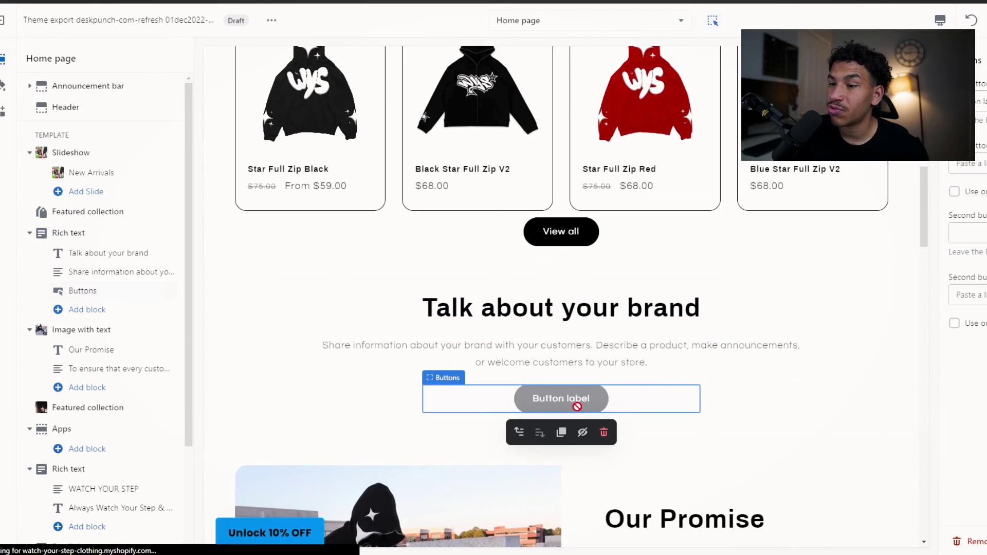
left_click(604, 433)
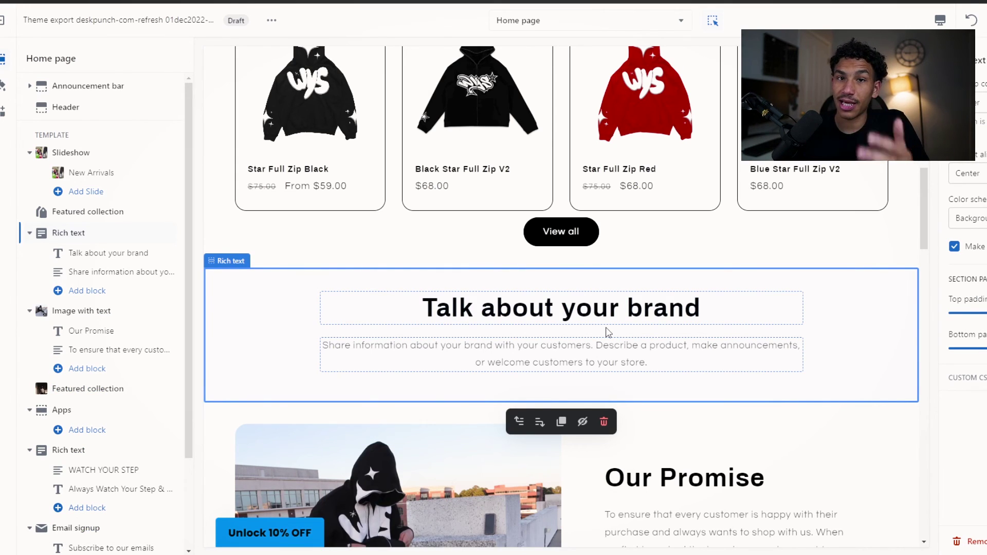
Step: Delete the newly added Rich text section from the Home page
key("Delete")
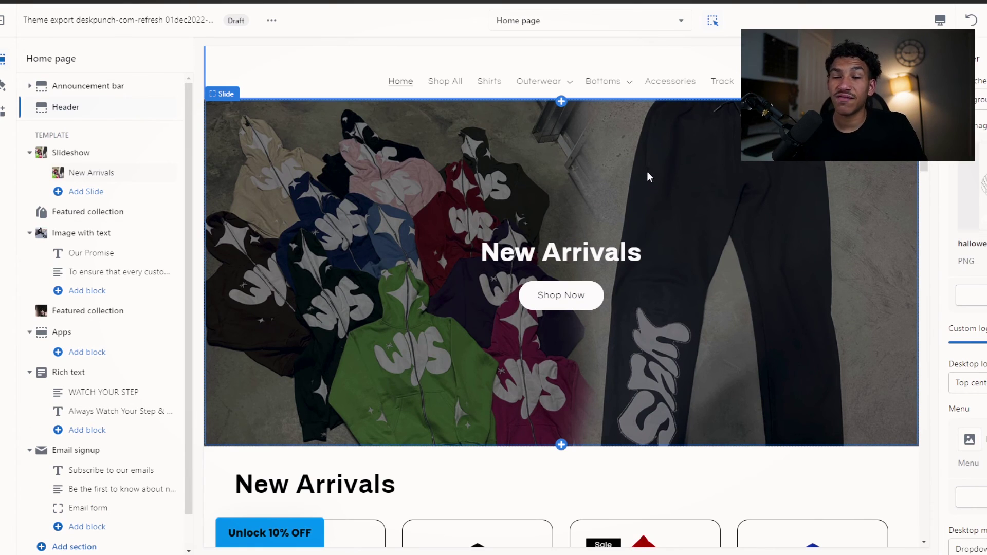
scroll(662, 177, "down", 2)
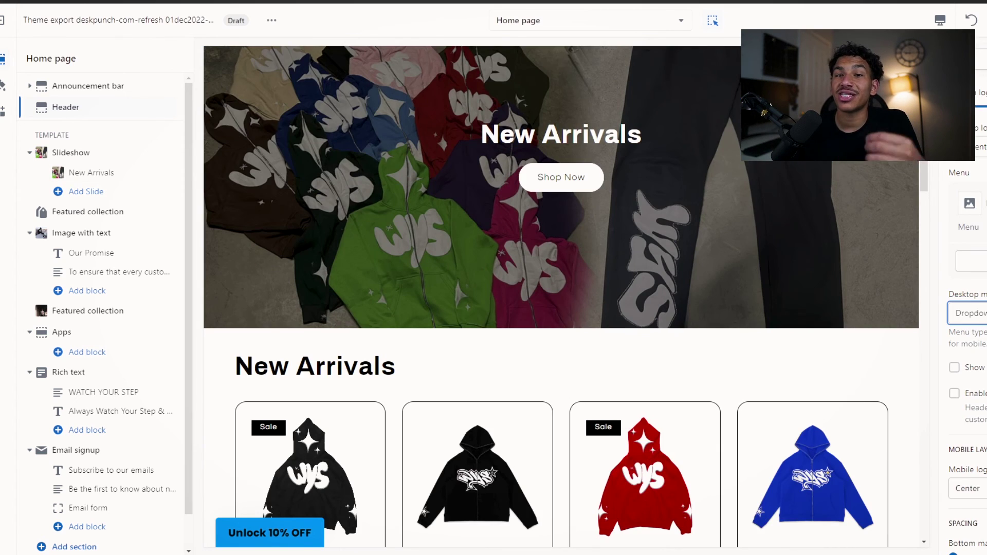
scroll(653, 345, "down", 1)
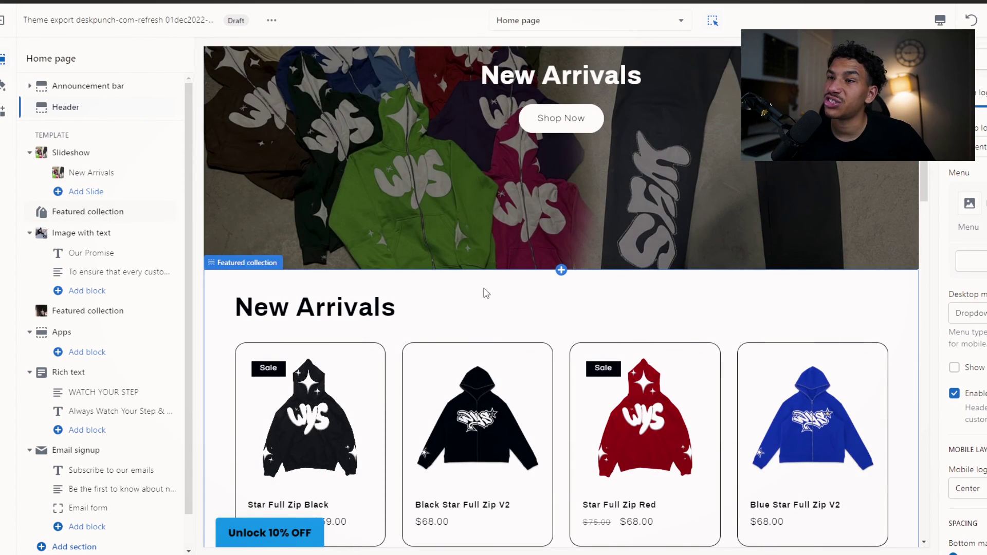
scroll(468, 286, "up", 3)
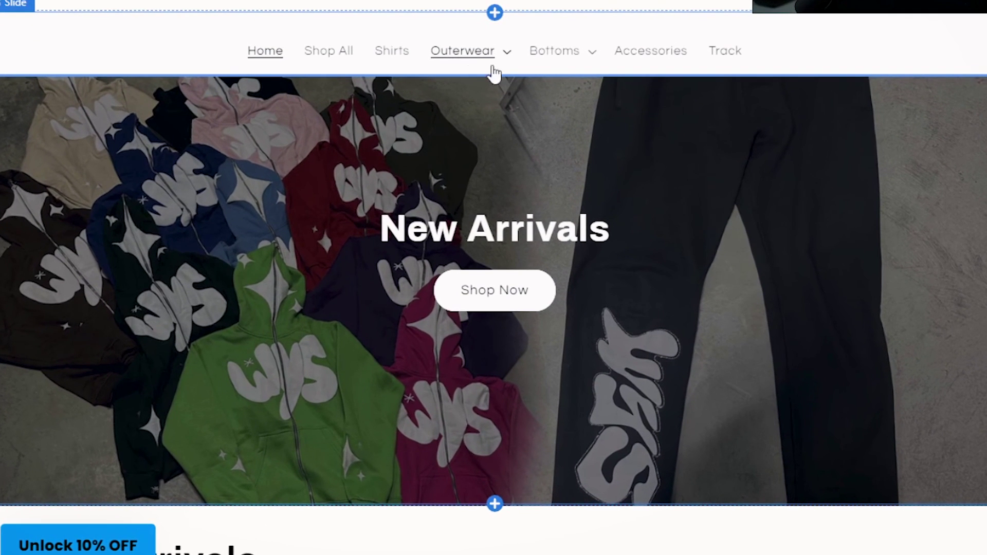